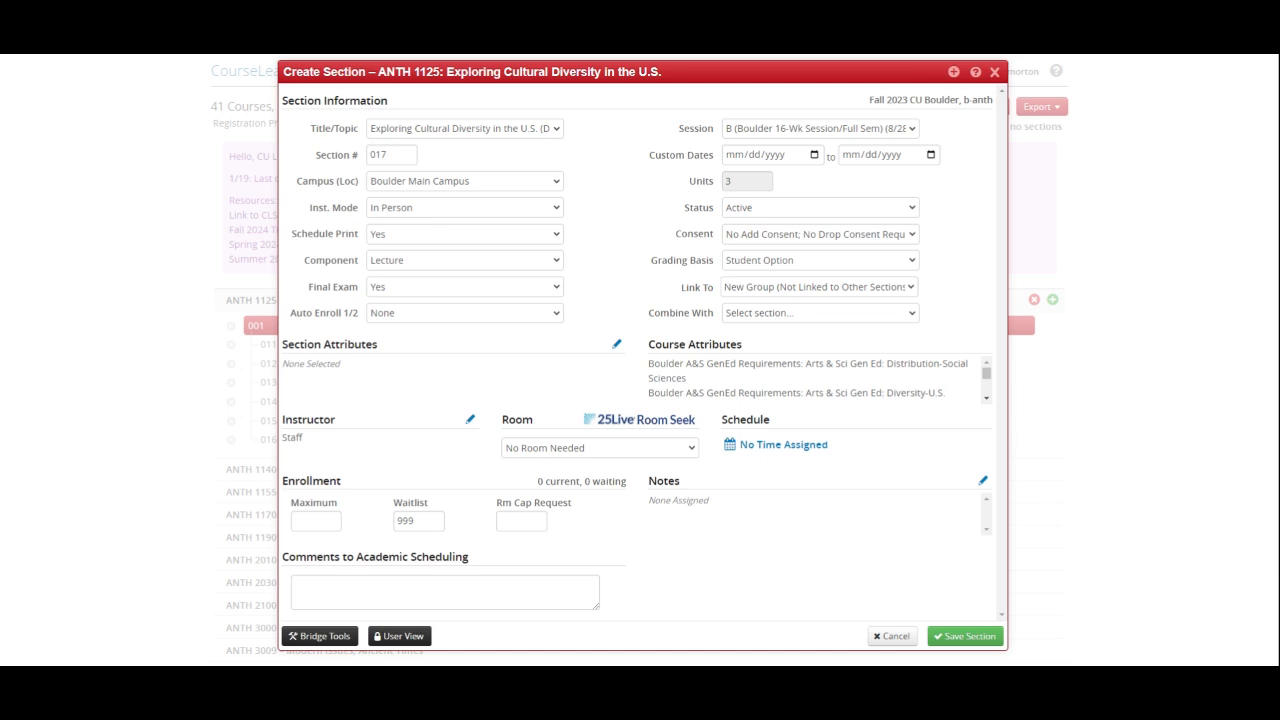
# Step: Set the section's instruction mode to Hybrd InPerson & Online/Remote
pyautogui.click(515, 256)
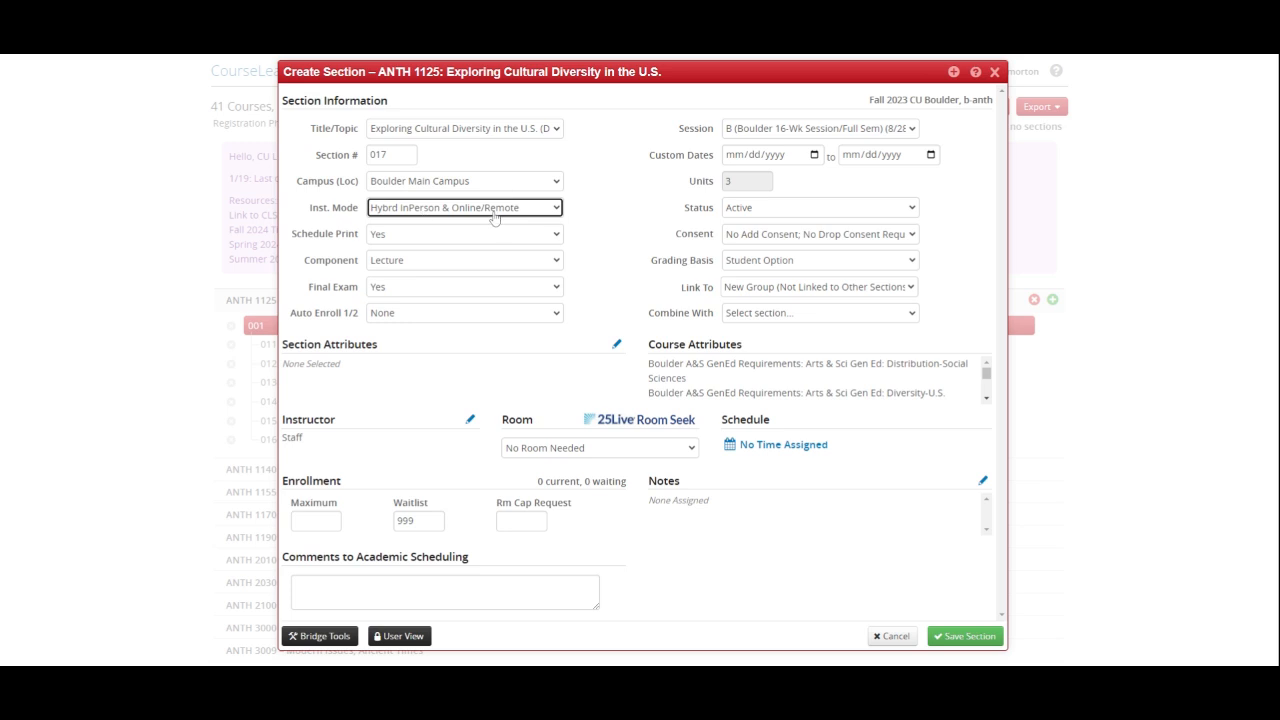
pyautogui.click(605, 222)
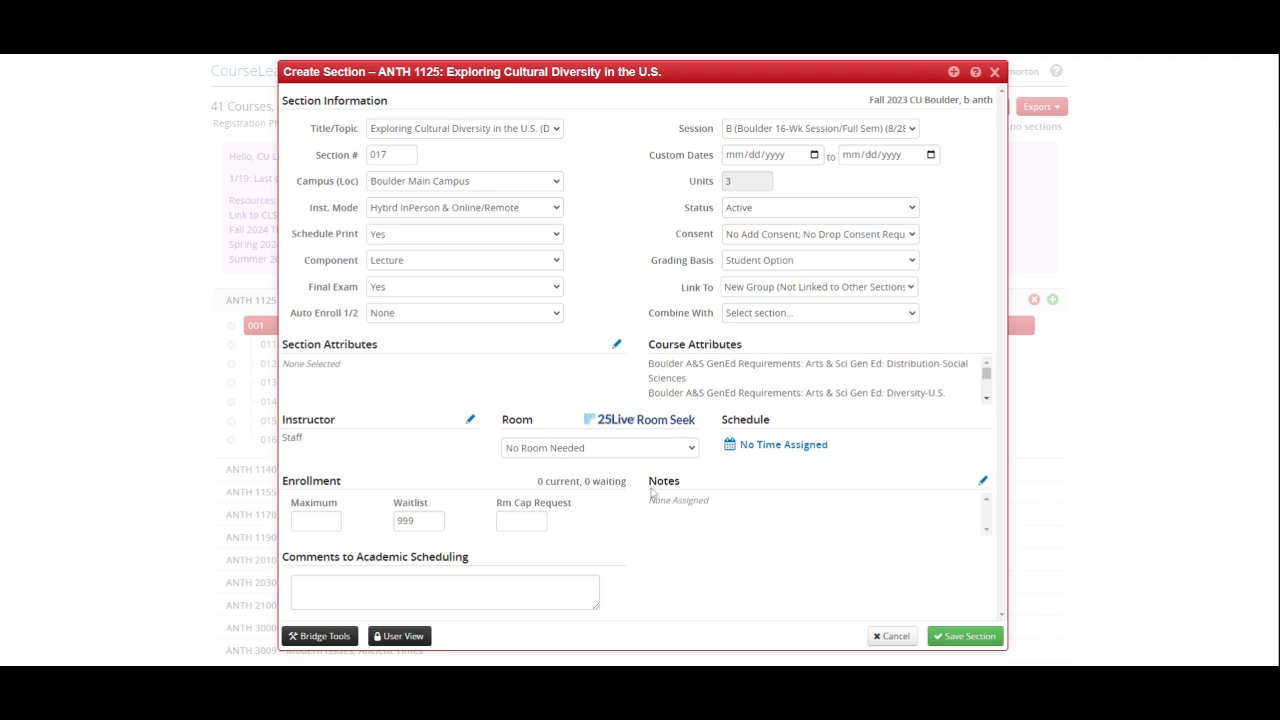
# Step: Schedule the section for TTh 9:30am-10:20am using the Main Campus 50 min, 2x wk, MW-TTh meeting pattern
pyautogui.click(796, 452)
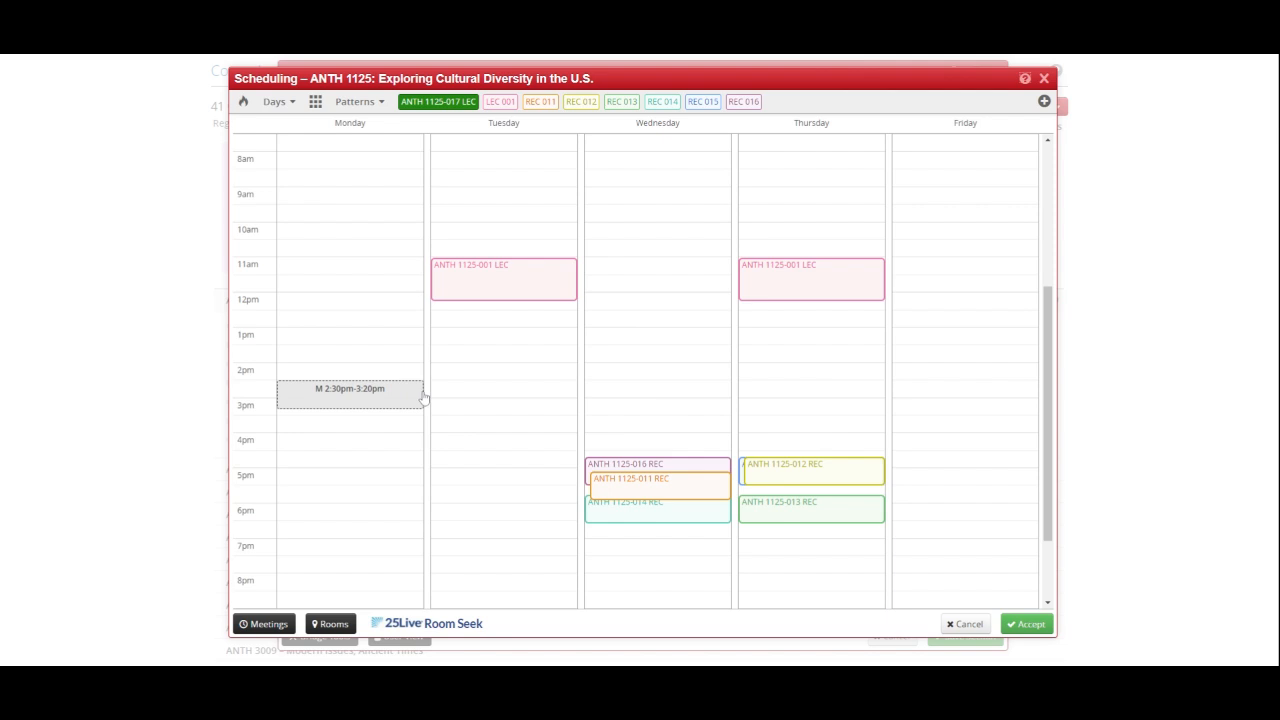
pyautogui.click(369, 104)
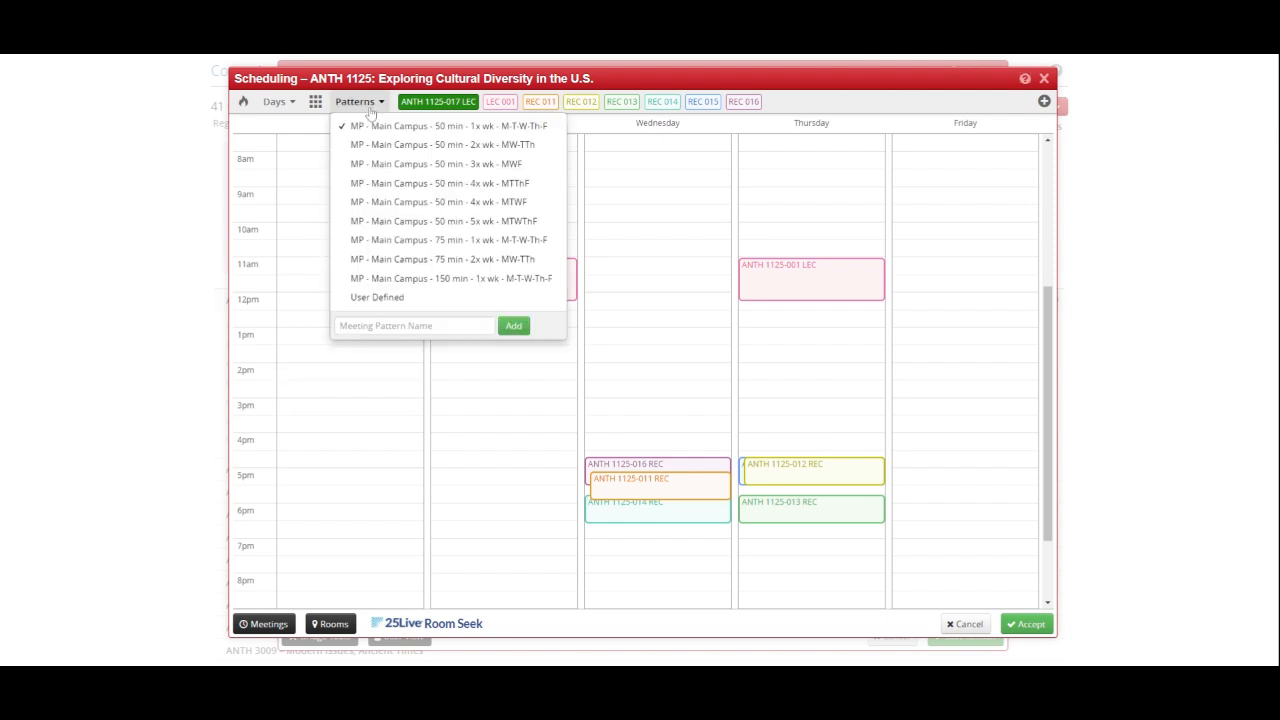
pyautogui.click(541, 150)
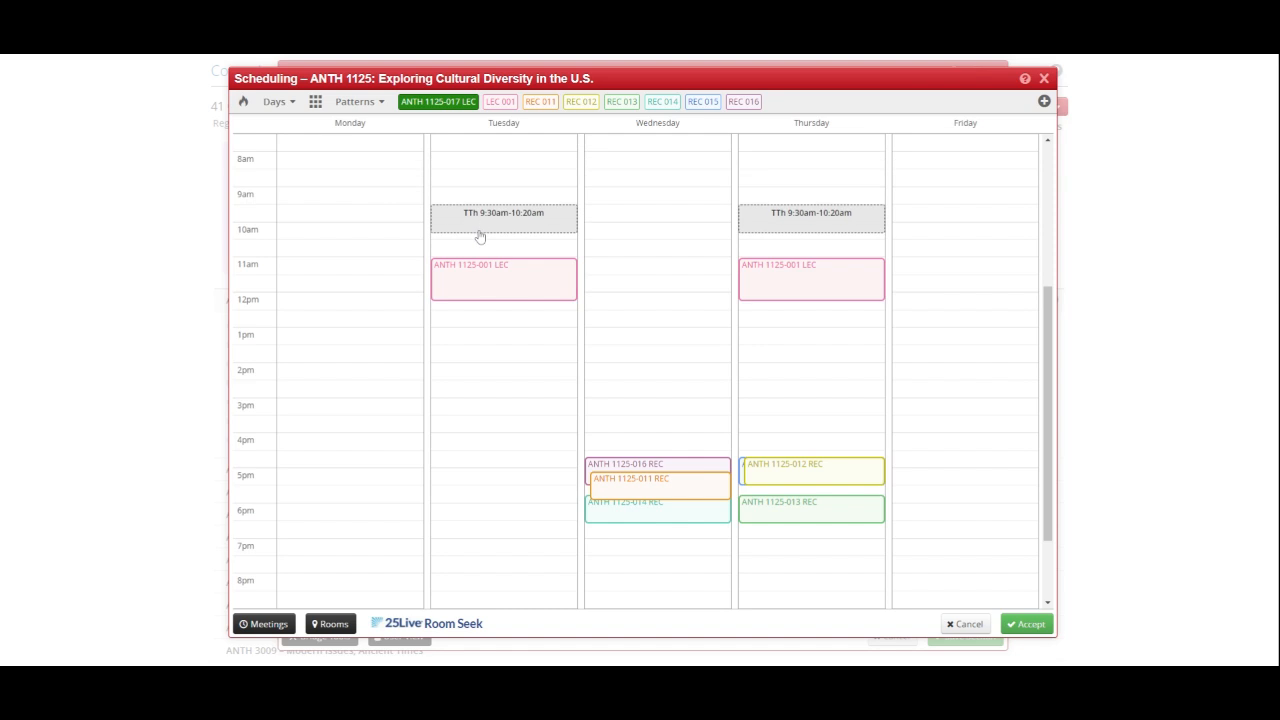
pyautogui.click(480, 236)
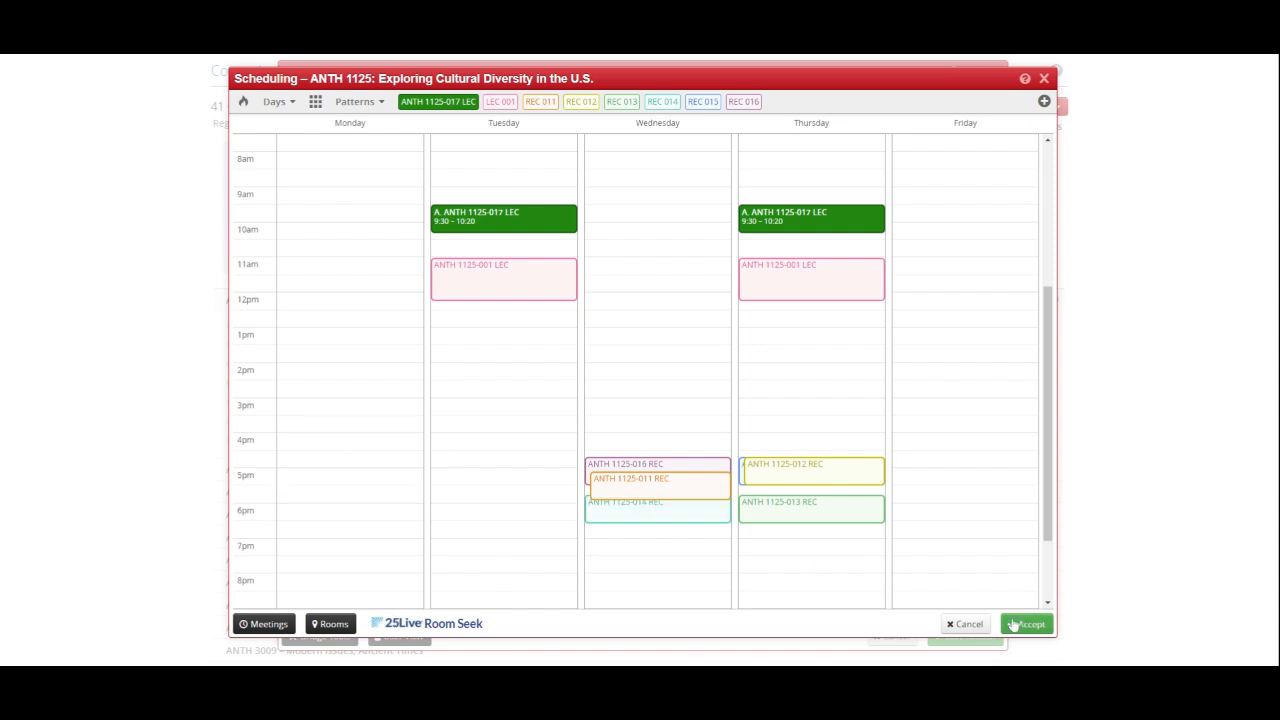
# Step: Add a second meeting to the section with the room set to Meets REMOTELY (999)
pyautogui.click(266, 624)
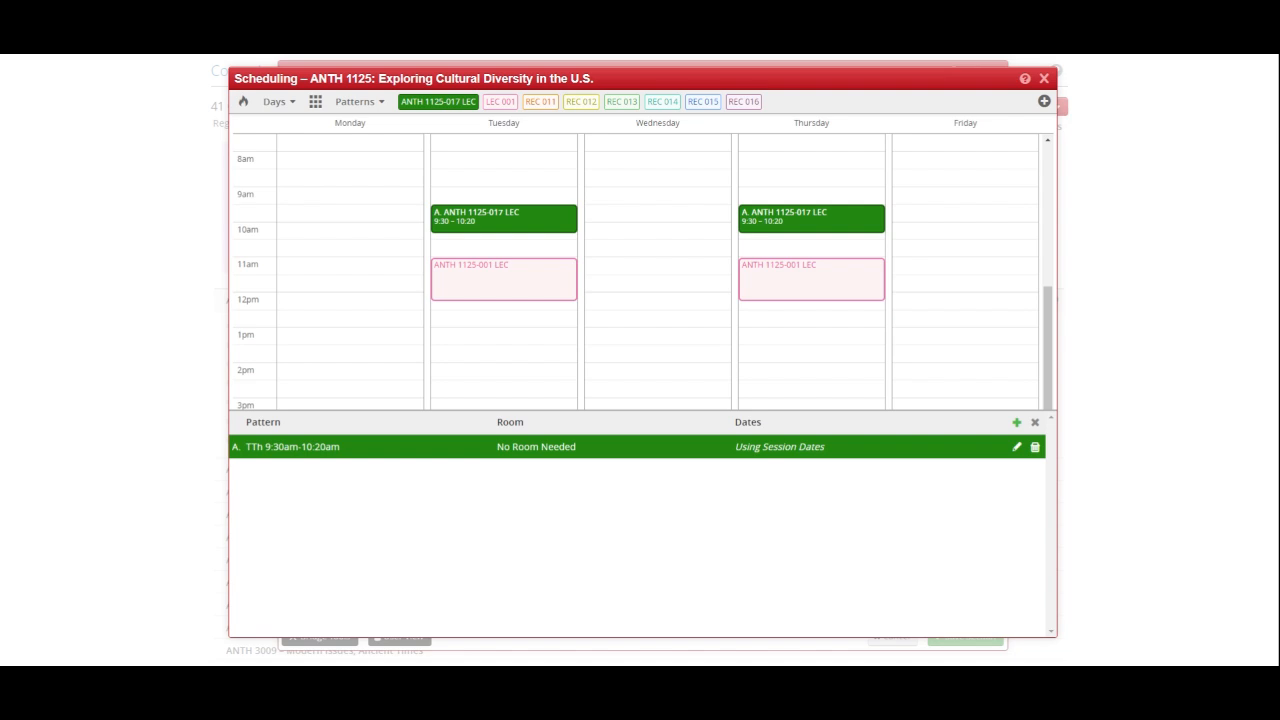
pyautogui.click(1016, 424)
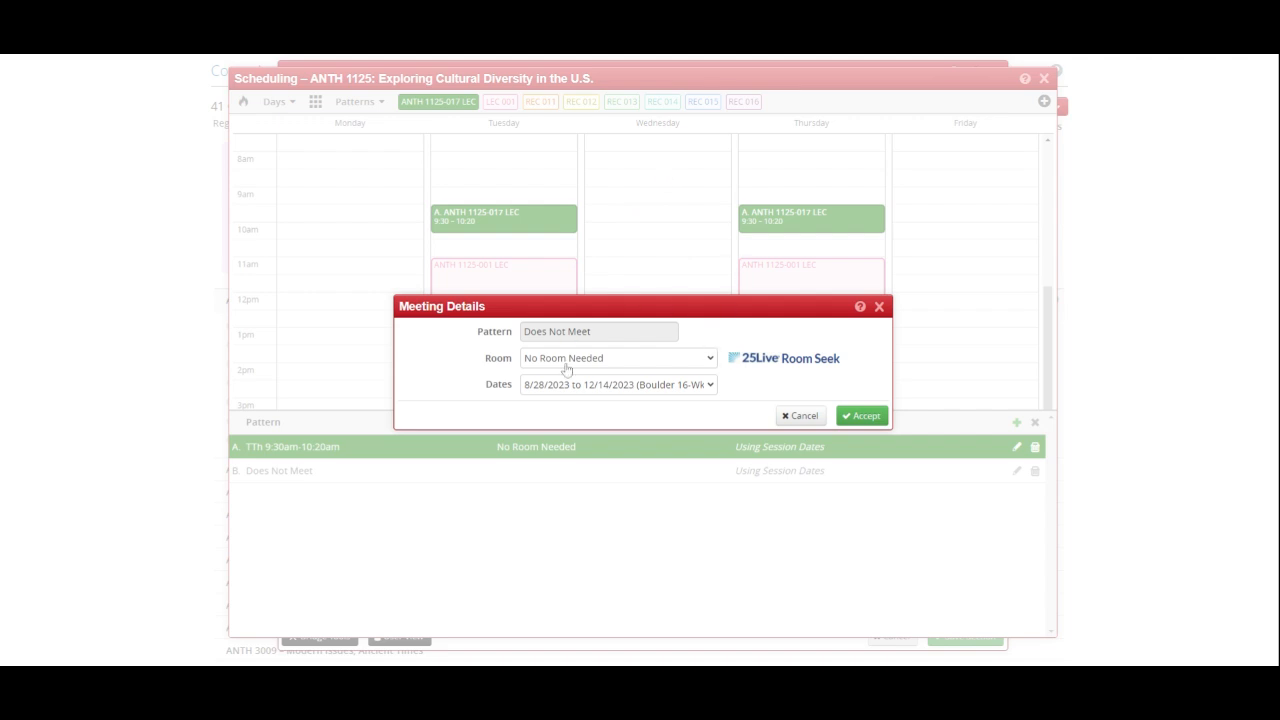
pyautogui.click(648, 365)
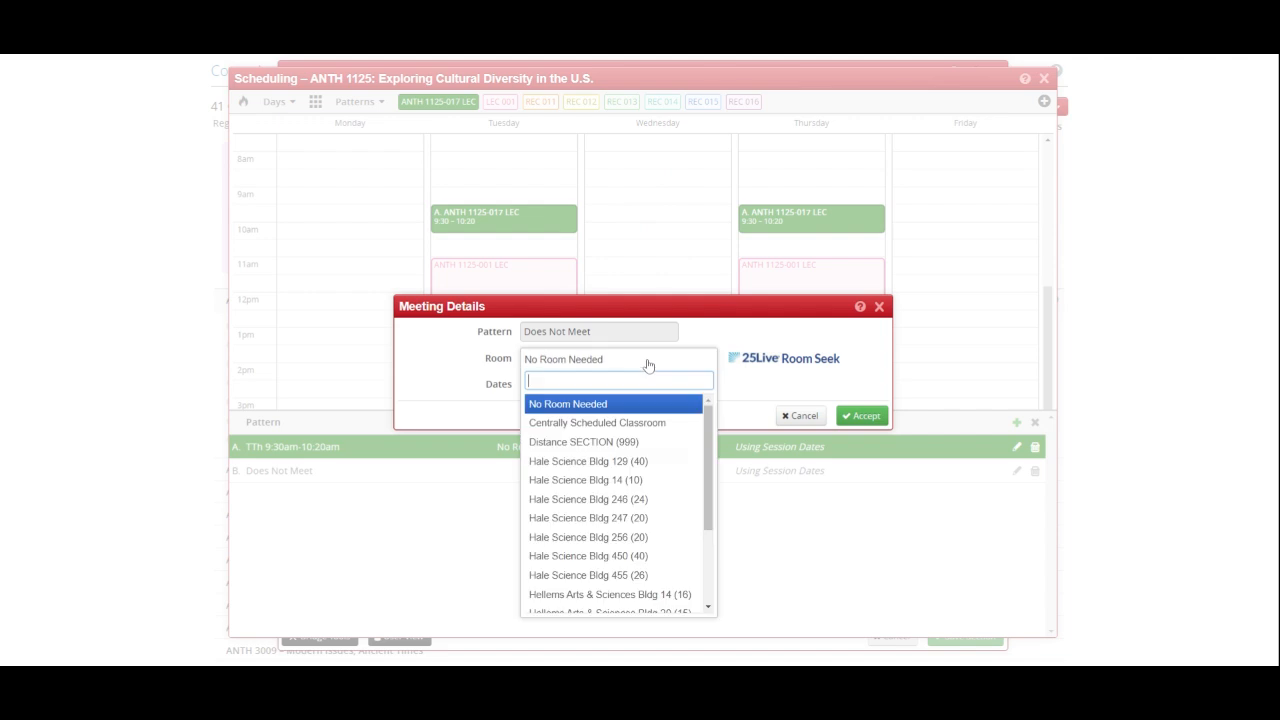
pyautogui.scroll(-3, 630, 520)
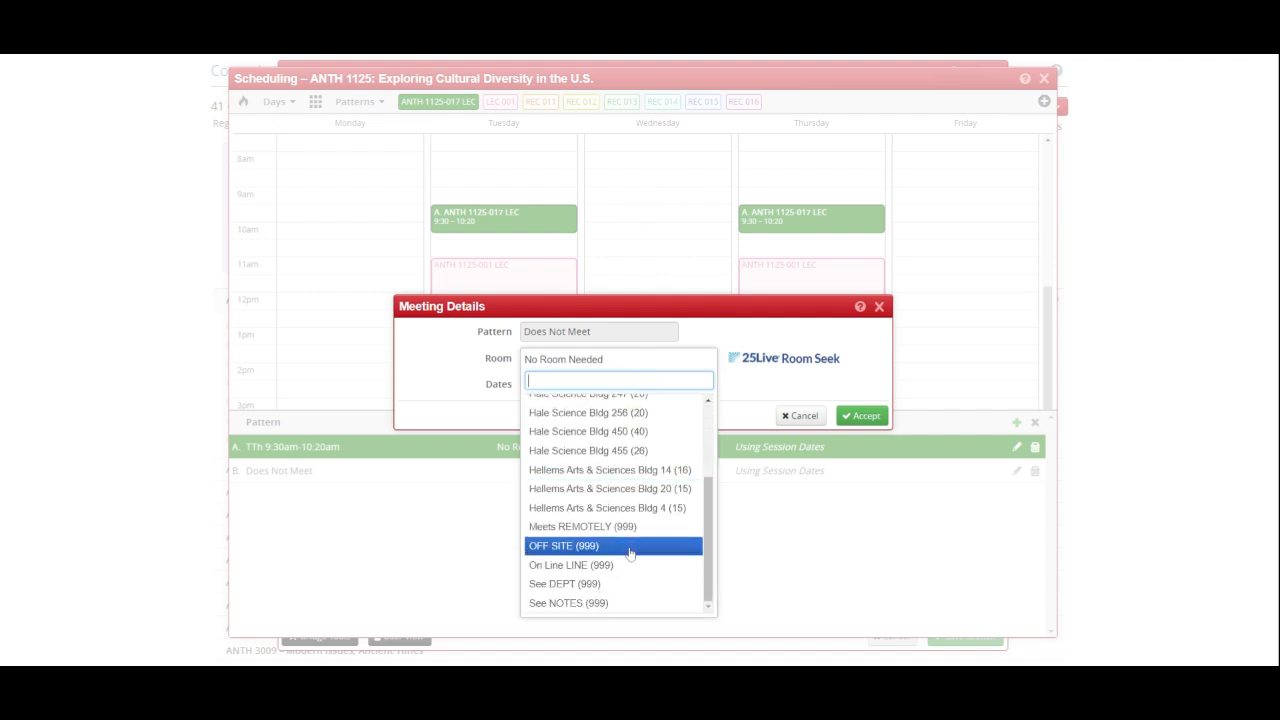
pyautogui.click(636, 526)
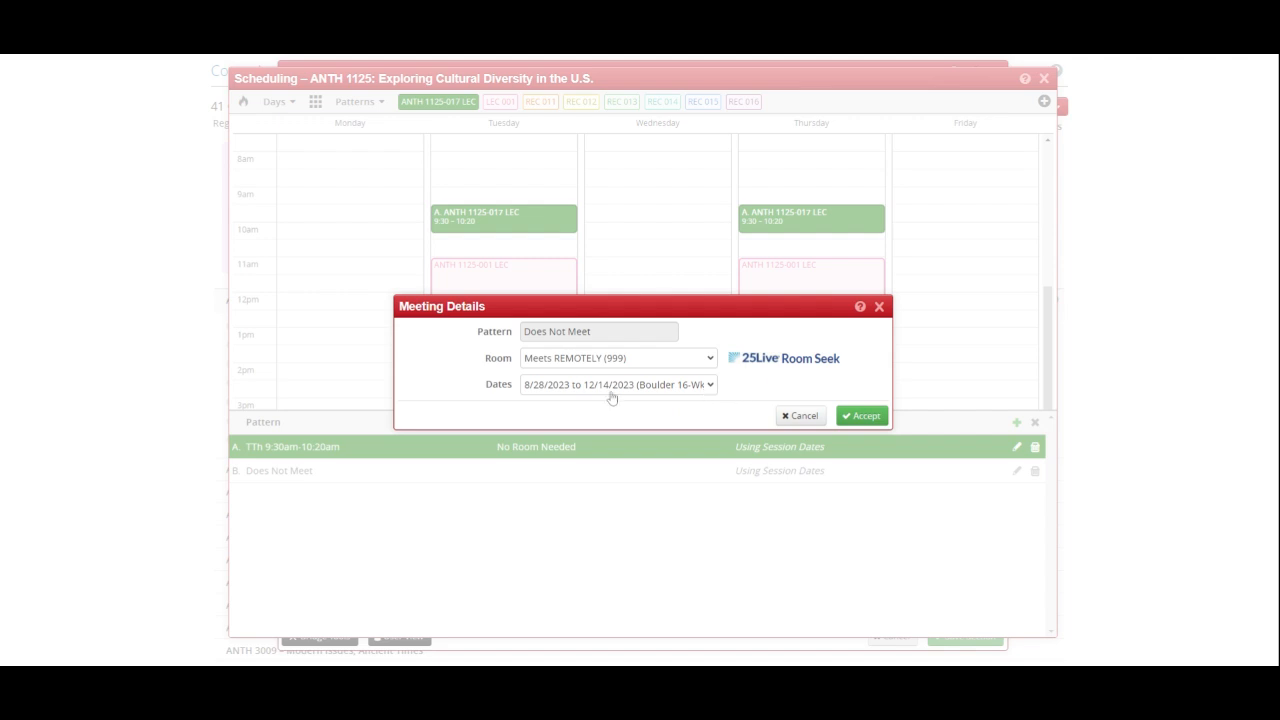
pyautogui.click(864, 416)
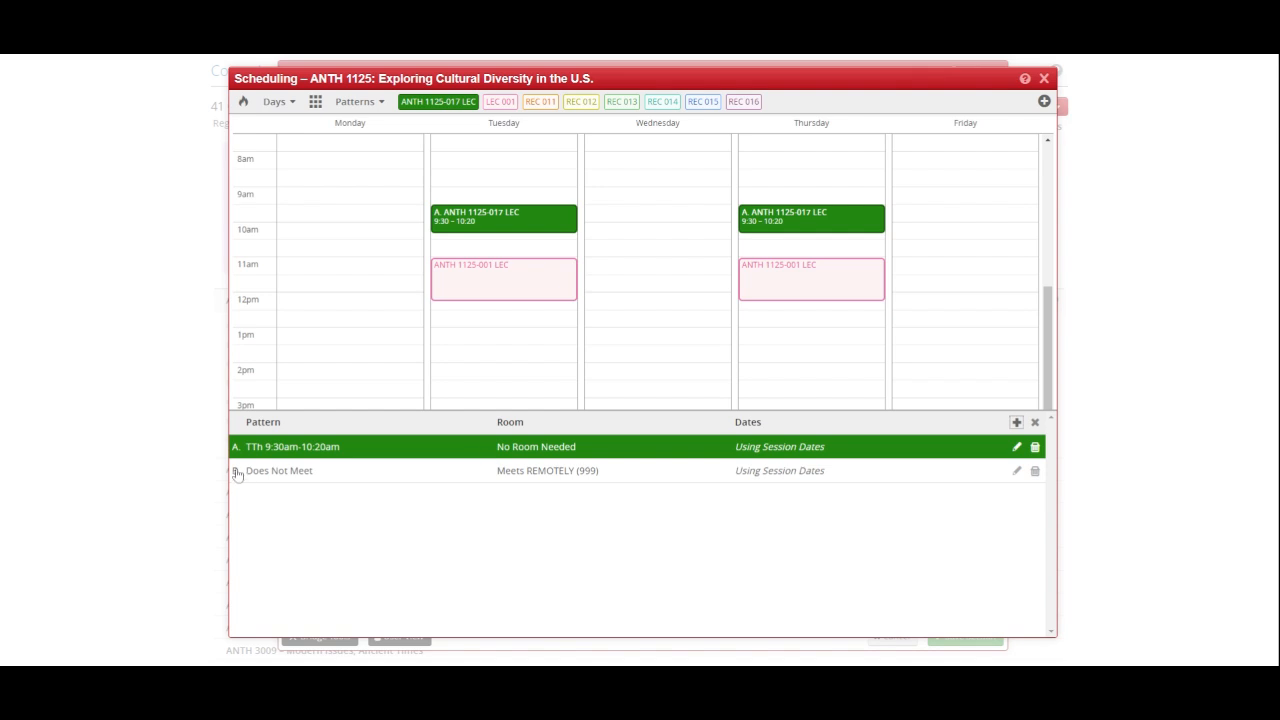
# Step: Schedule the second, remote meeting for W 2:30pm-3:20pm and accept the section's schedule
pyautogui.click(390, 475)
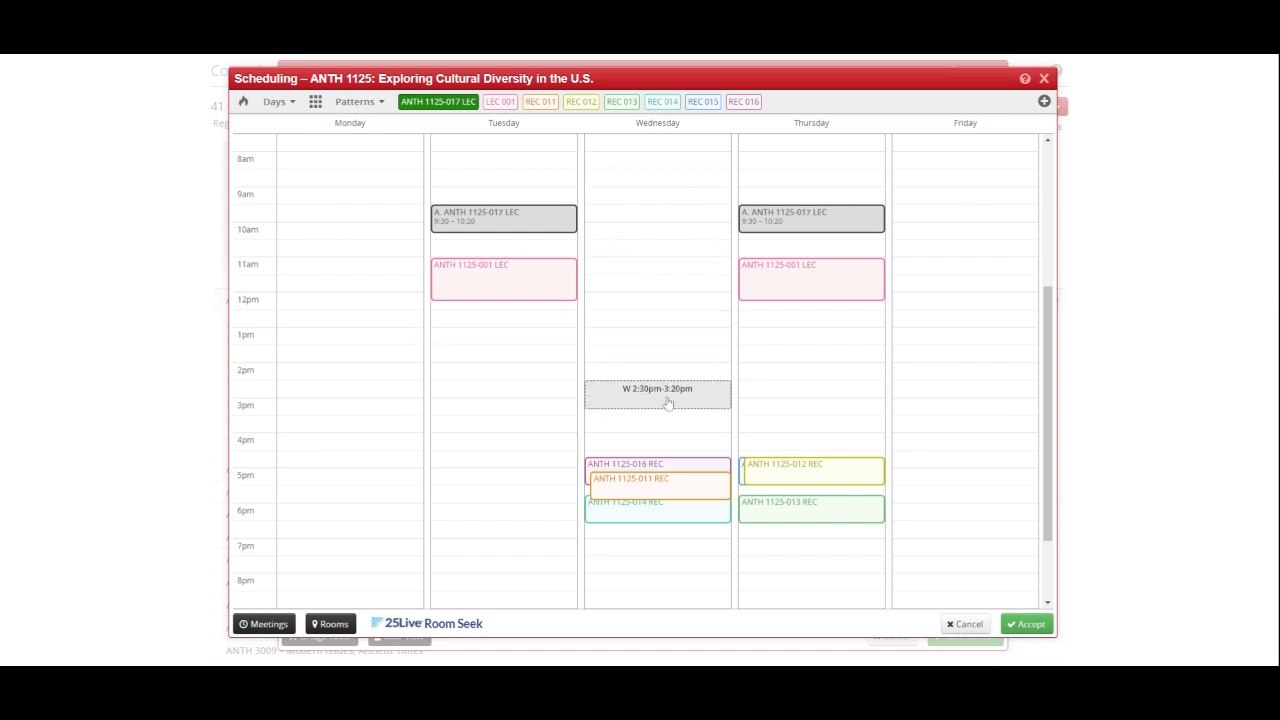
pyautogui.click(668, 402)
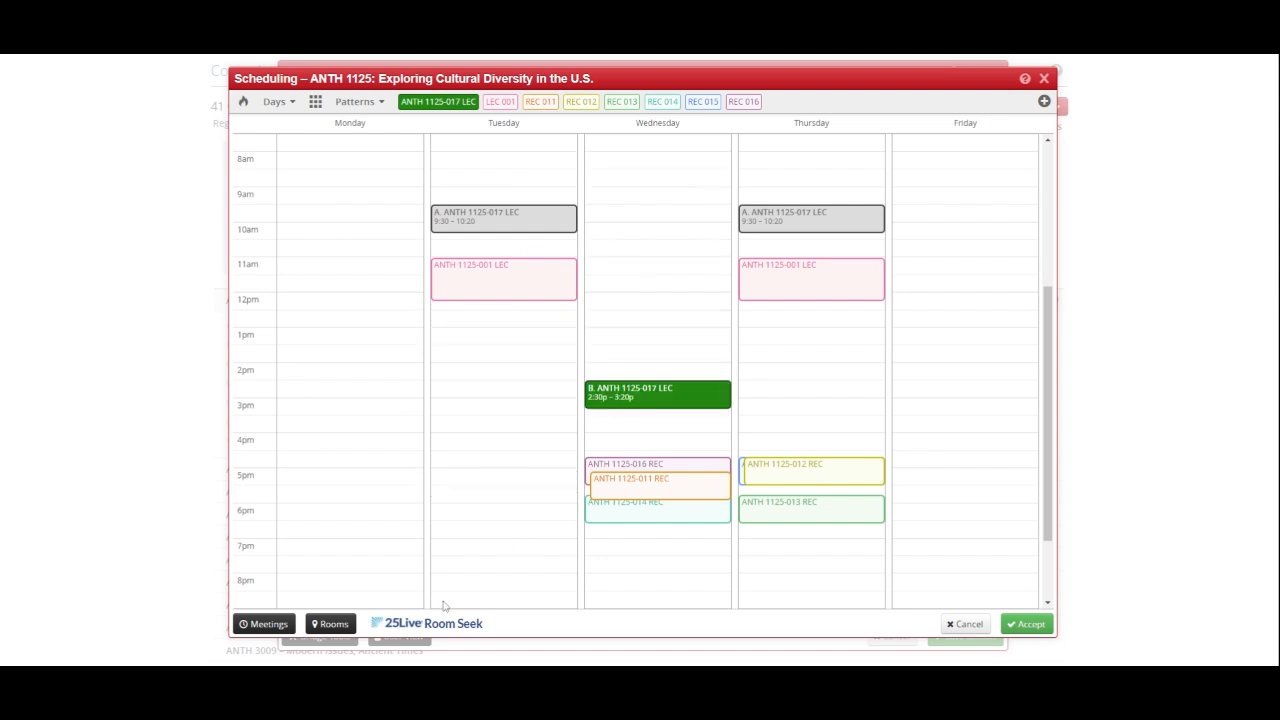
pyautogui.click(283, 624)
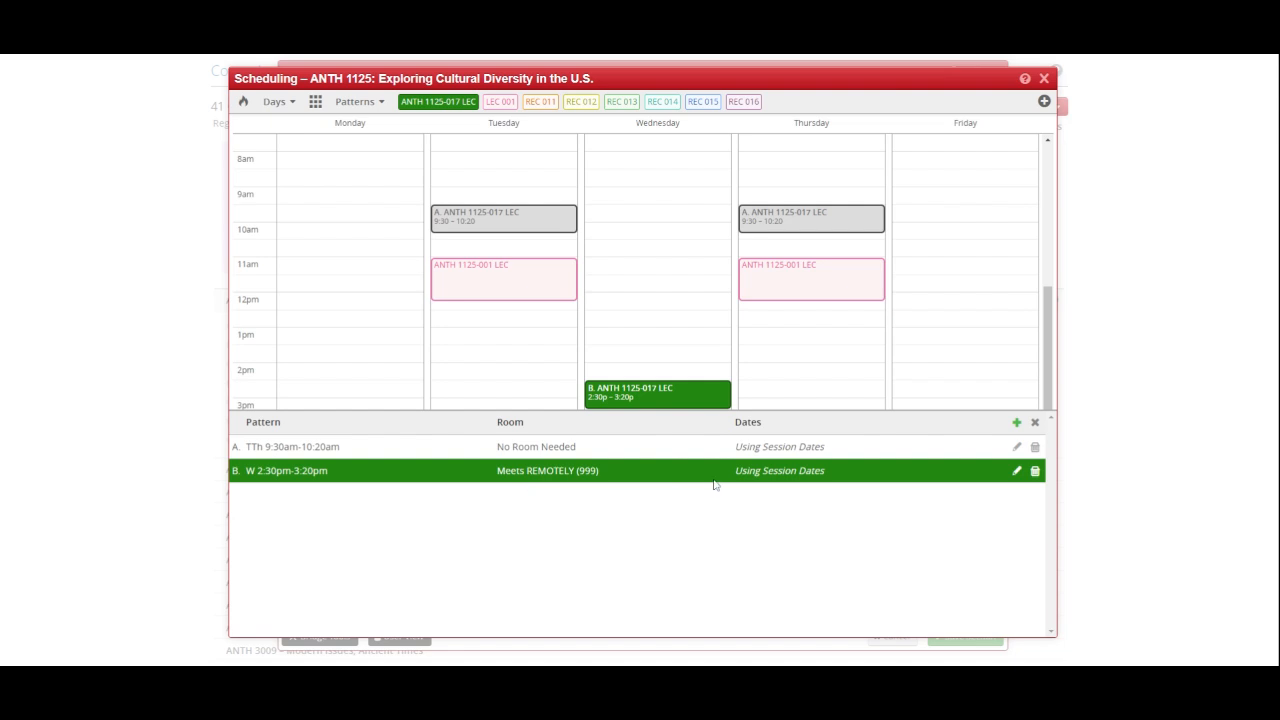
pyautogui.click(1035, 423)
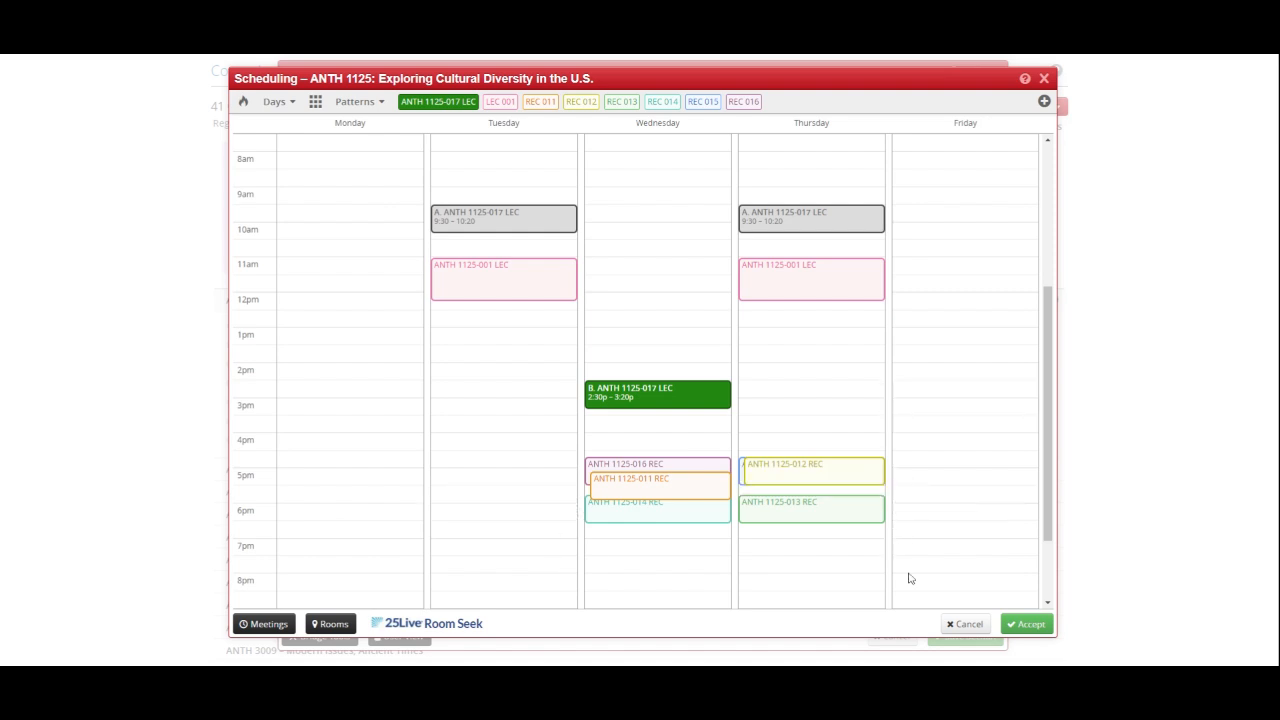
pyautogui.click(1036, 627)
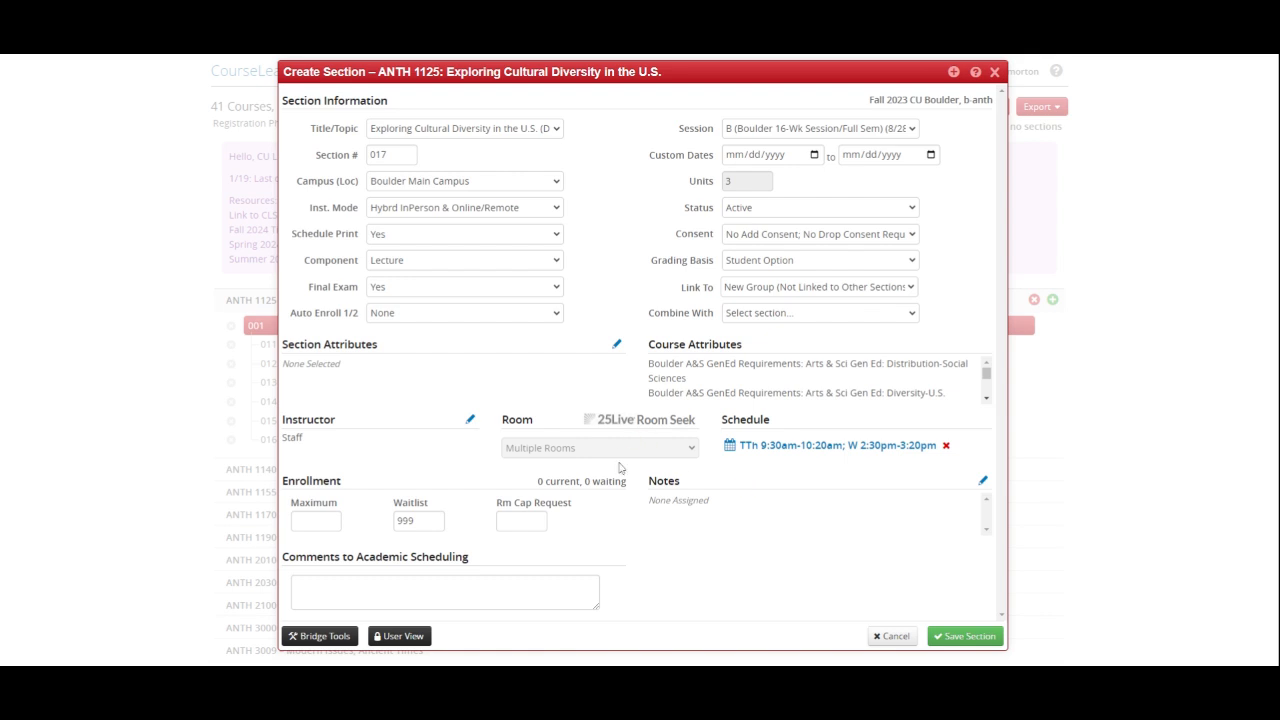
# Step: Open the details of the TTh 9:30am-10:20am meeting from the section's schedule
pyautogui.click(830, 451)
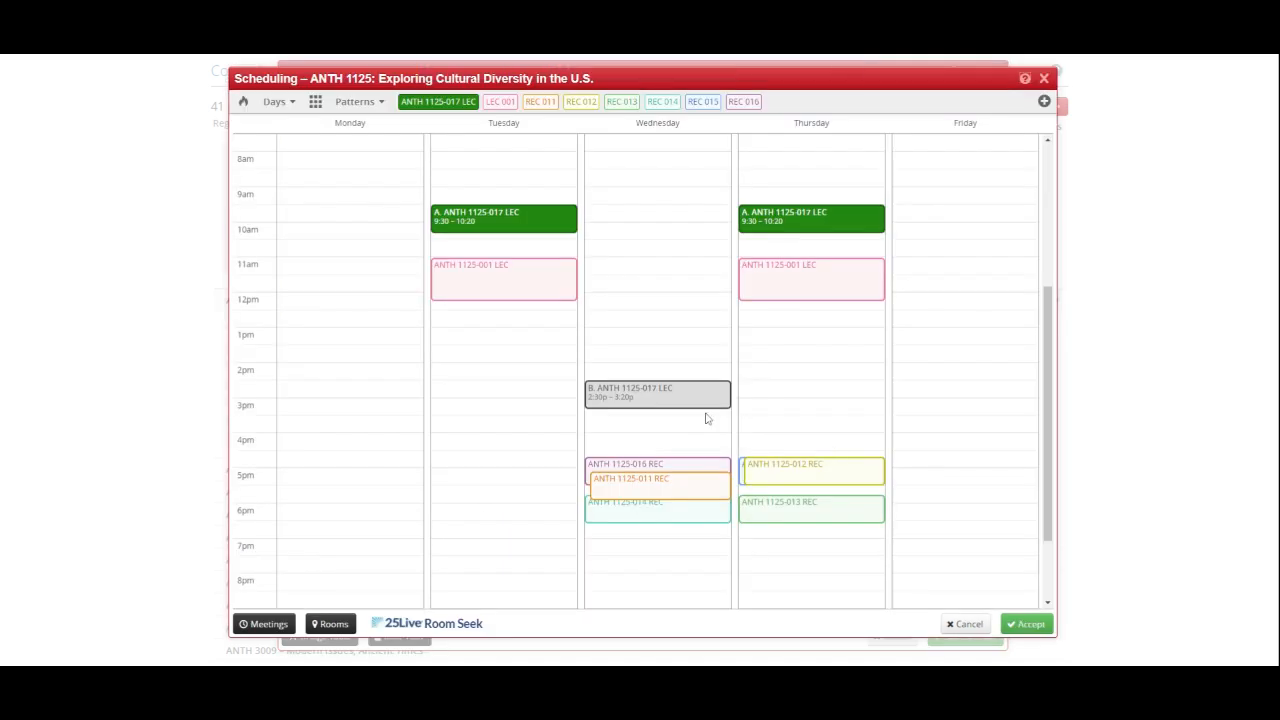
pyautogui.click(268, 625)
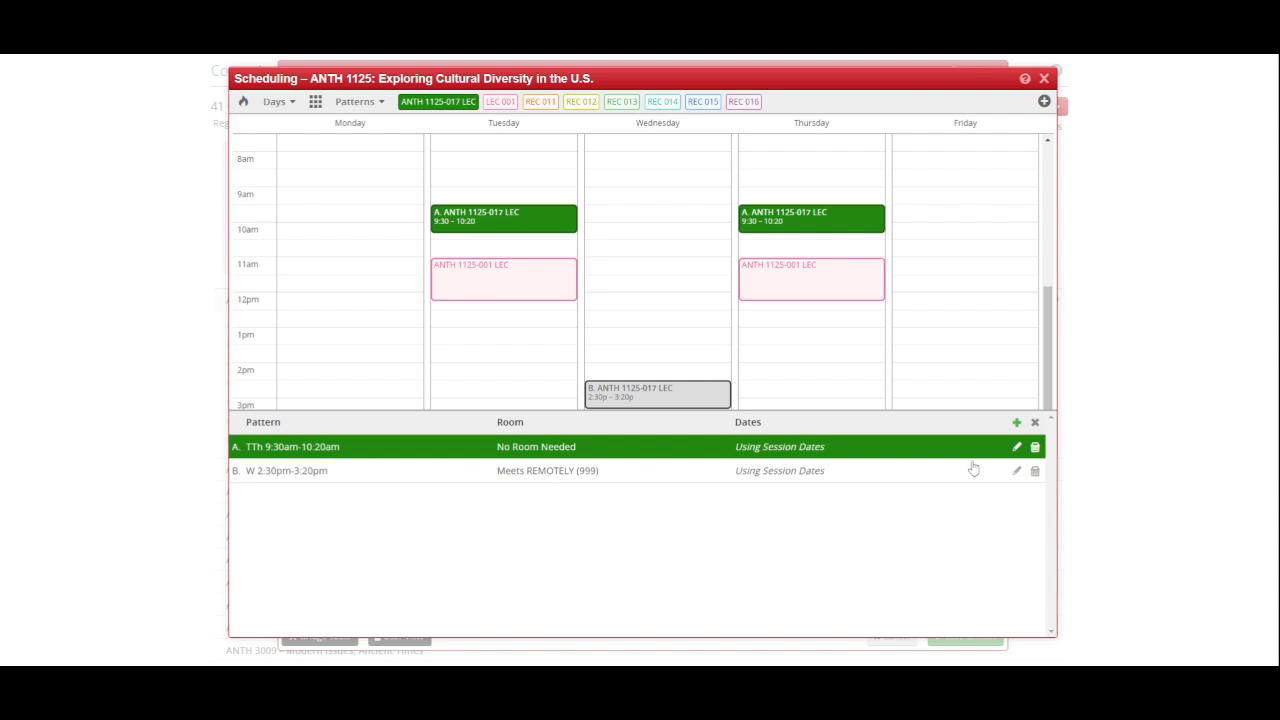
pyautogui.click(1017, 448)
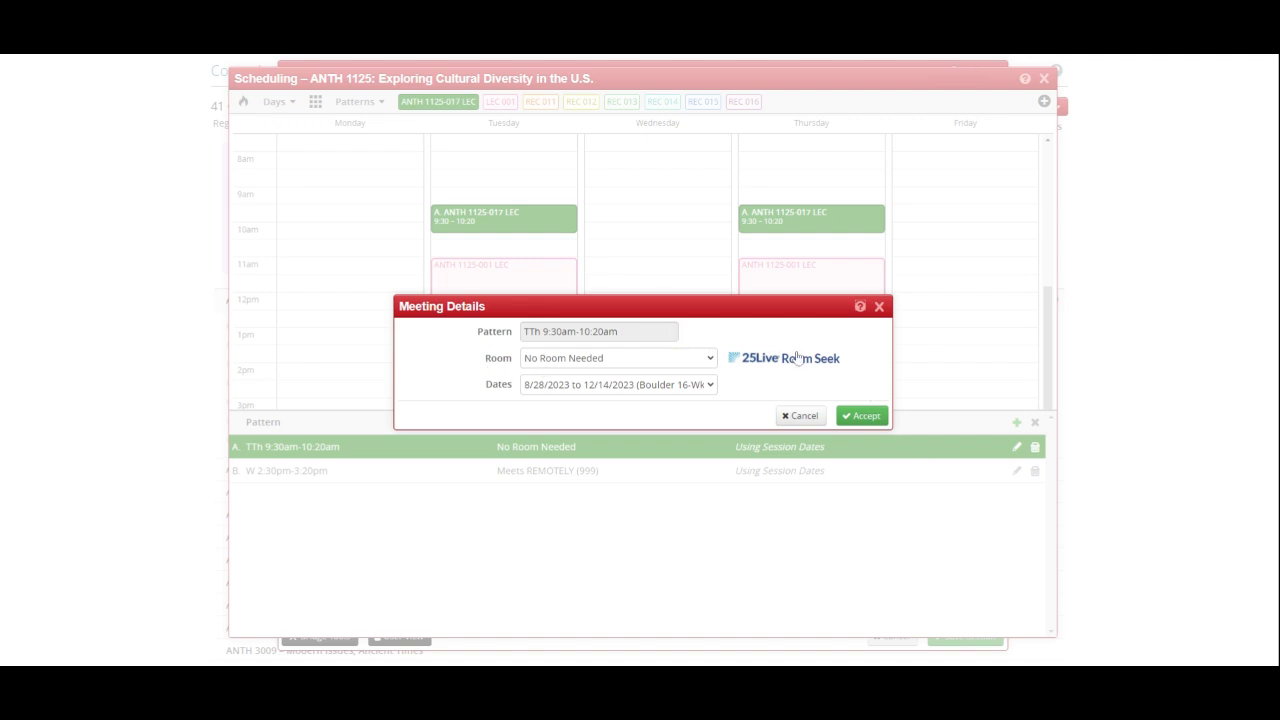
# Step: Try to find a room for the TTh meeting with 25Live Room Seek
pyautogui.click(645, 370)
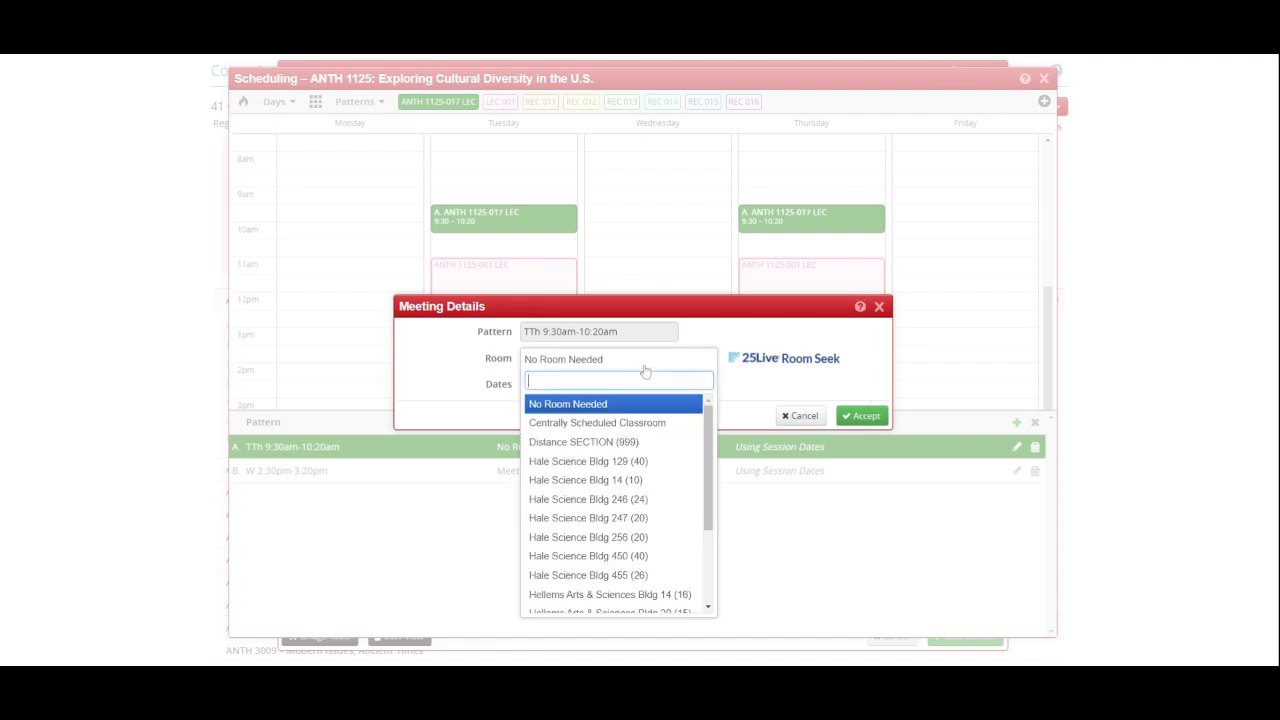
pyautogui.click(828, 360)
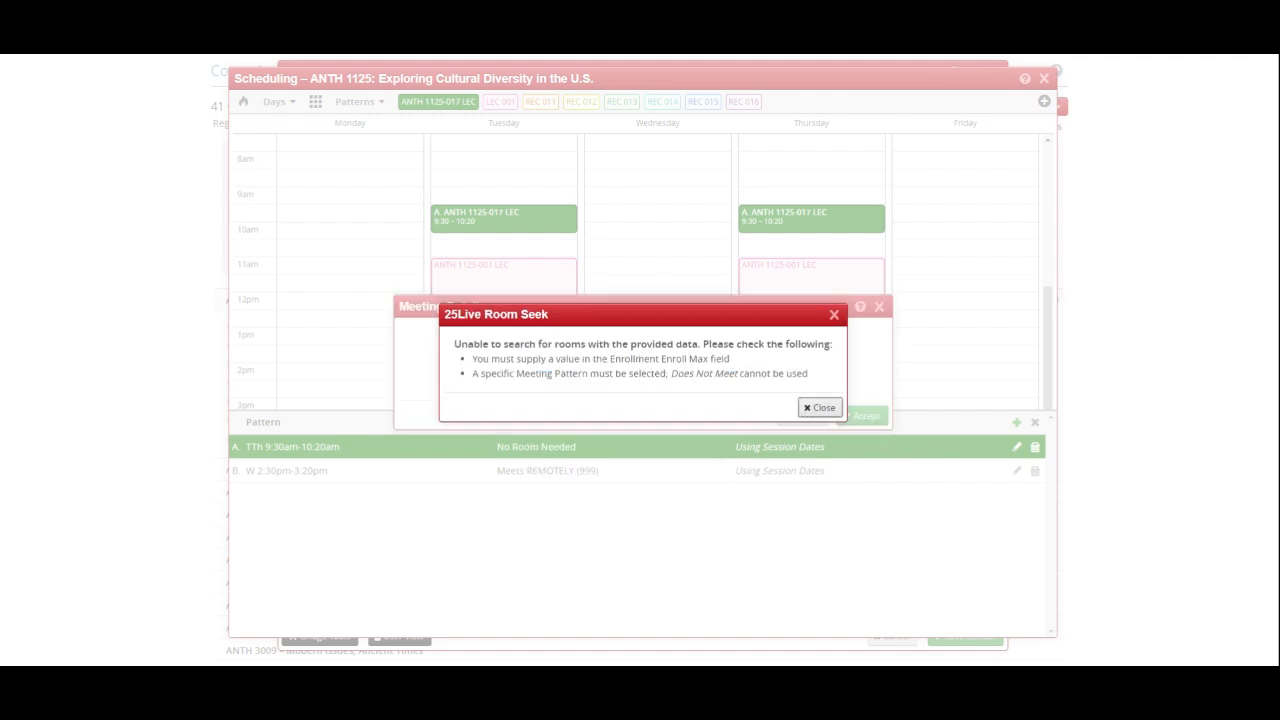
pyautogui.click(834, 314)
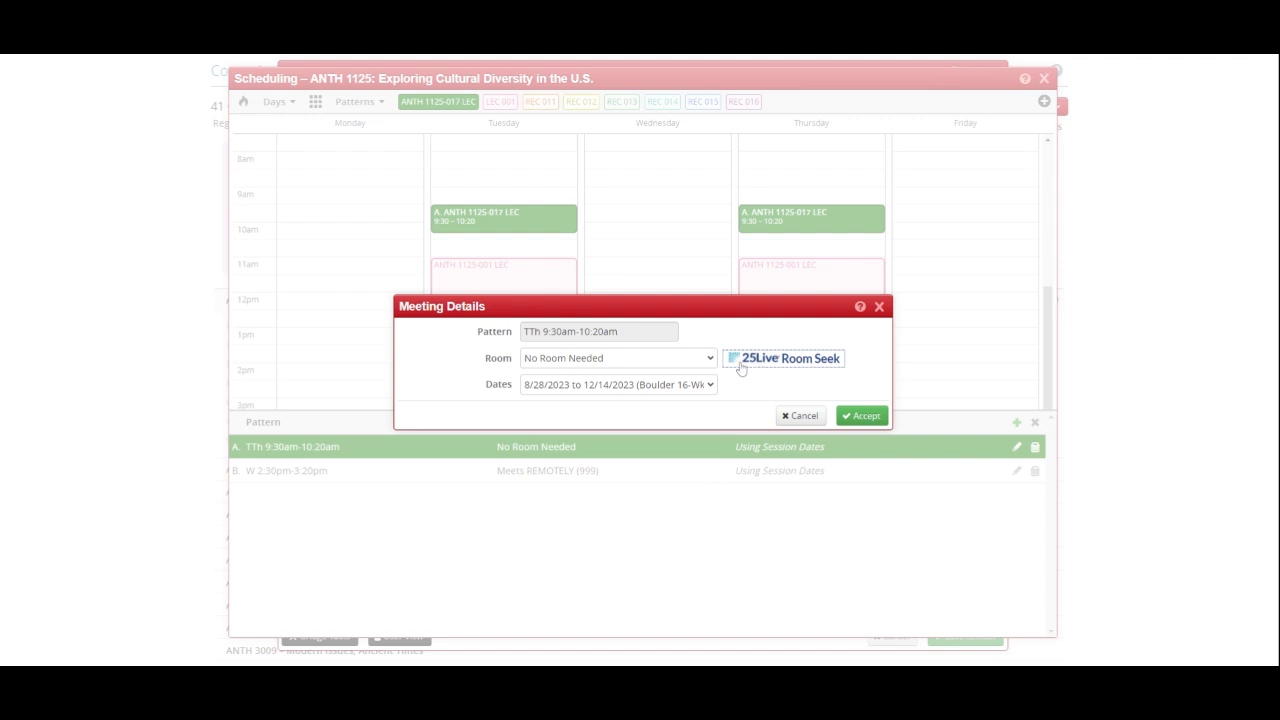
# Step: Assign the room Hale Science Bldg 129 (40) to the TTh meeting and accept the schedule
pyautogui.click(677, 360)
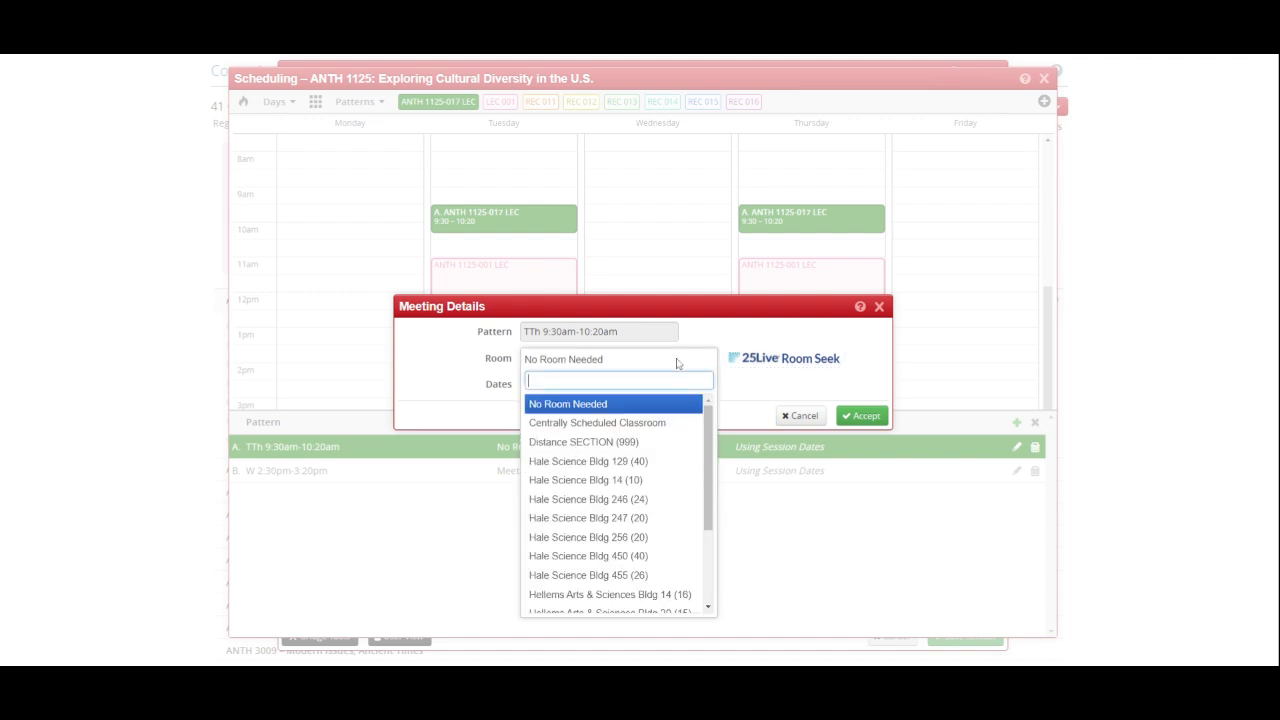
pyautogui.click(642, 463)
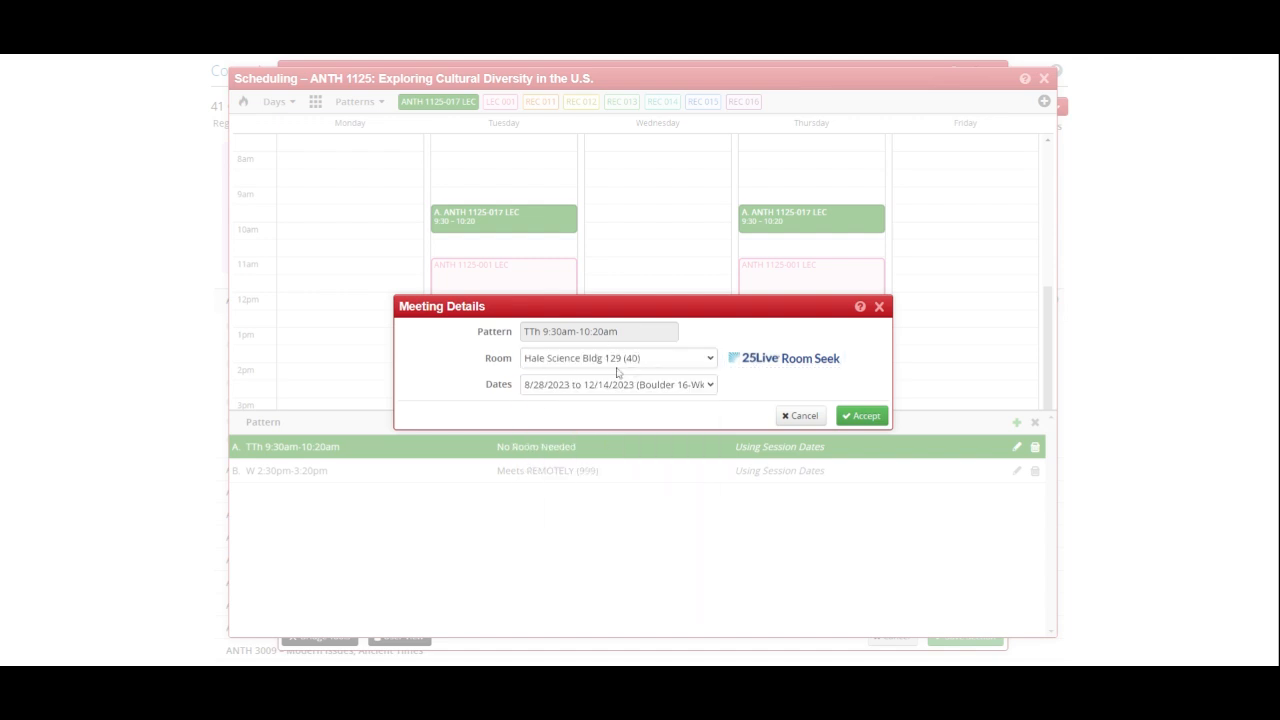
pyautogui.click(862, 415)
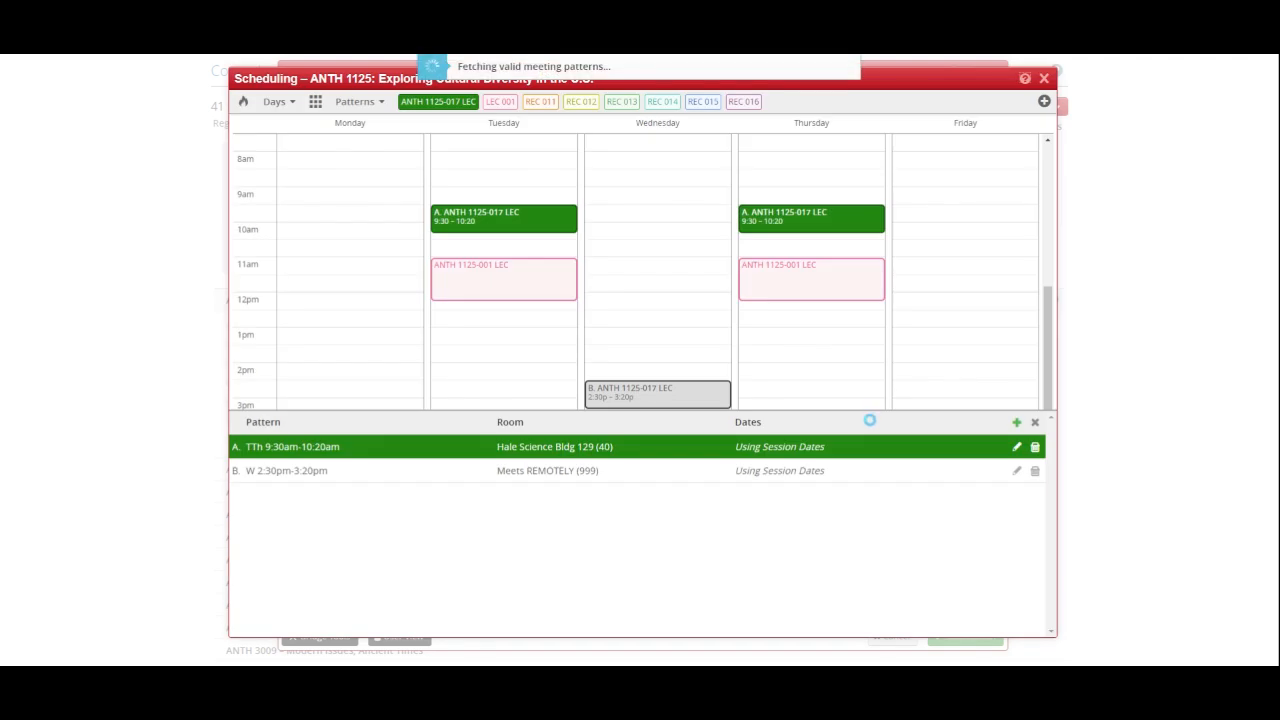
pyautogui.click(1035, 423)
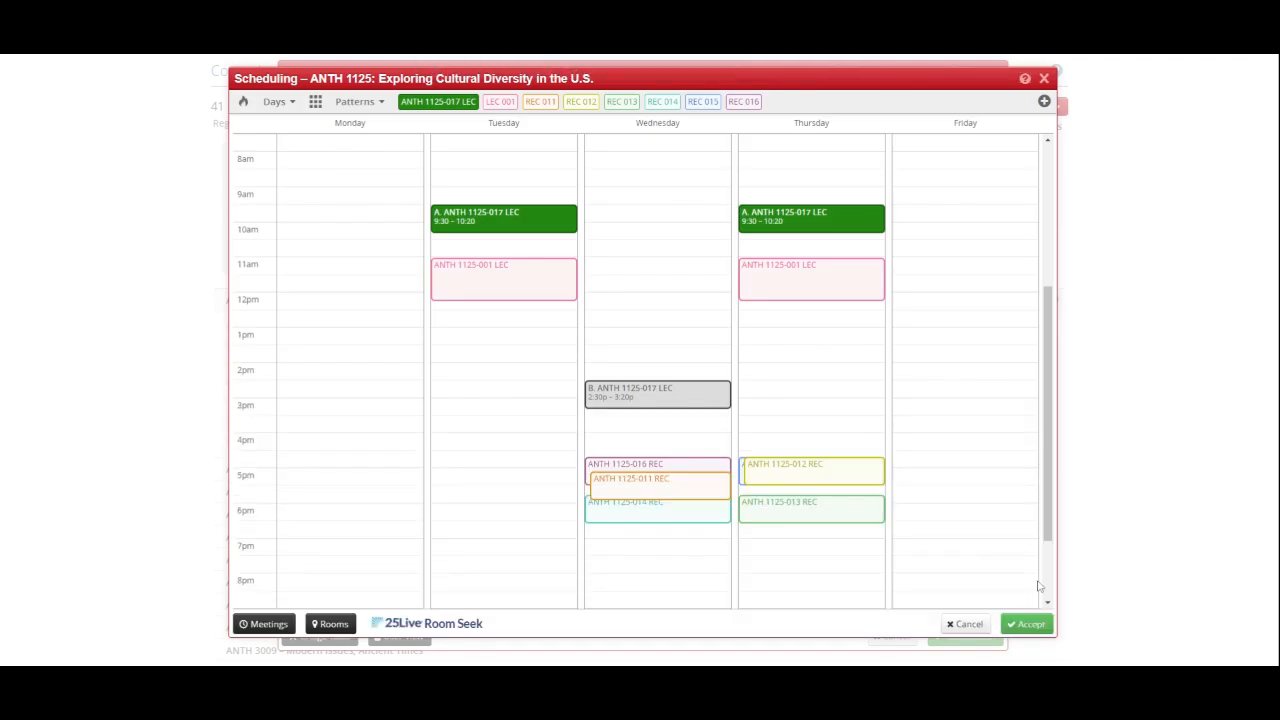
pyautogui.click(1036, 627)
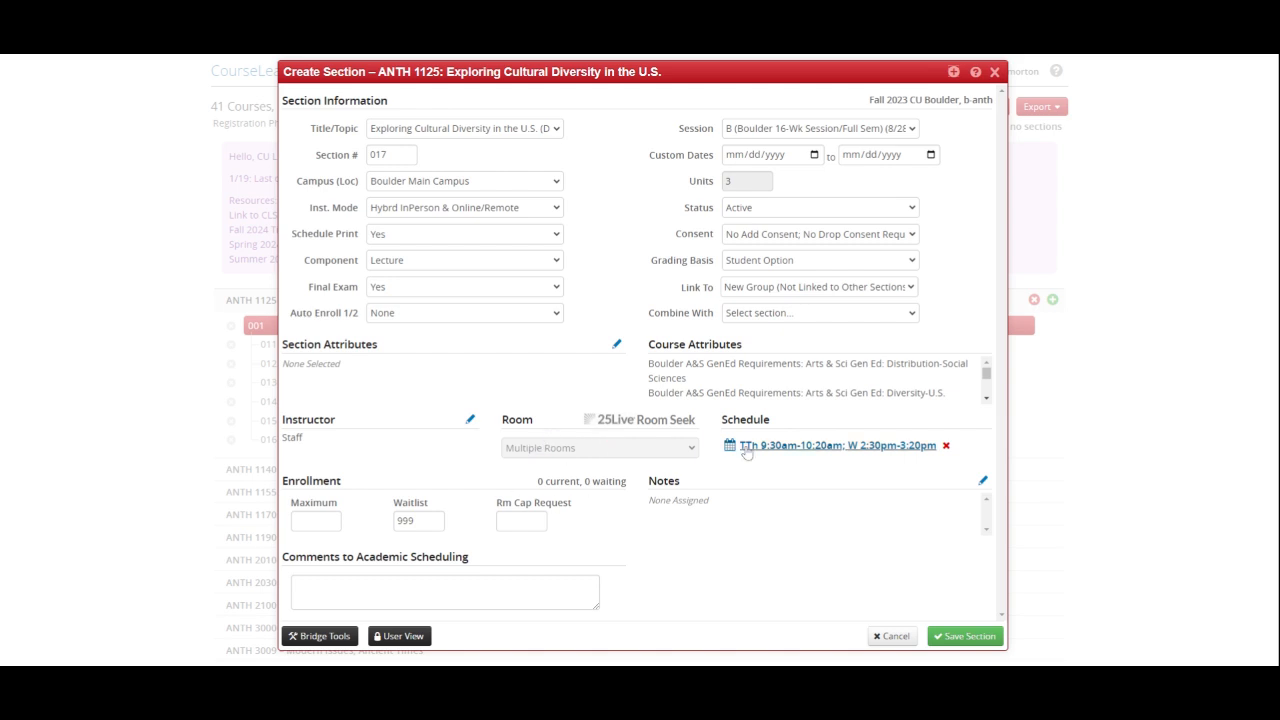
# Step: Review the patterns and rooms of both meetings in the section's schedule
pyautogui.click(777, 450)
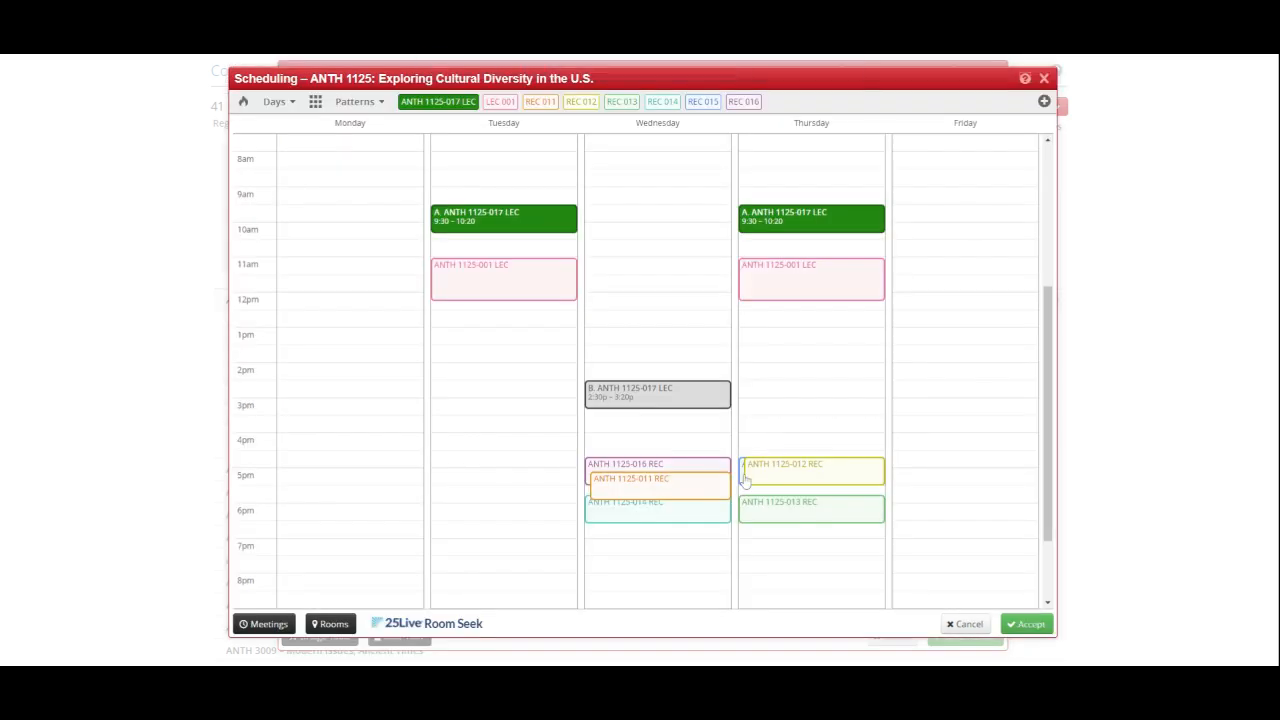
pyautogui.click(281, 630)
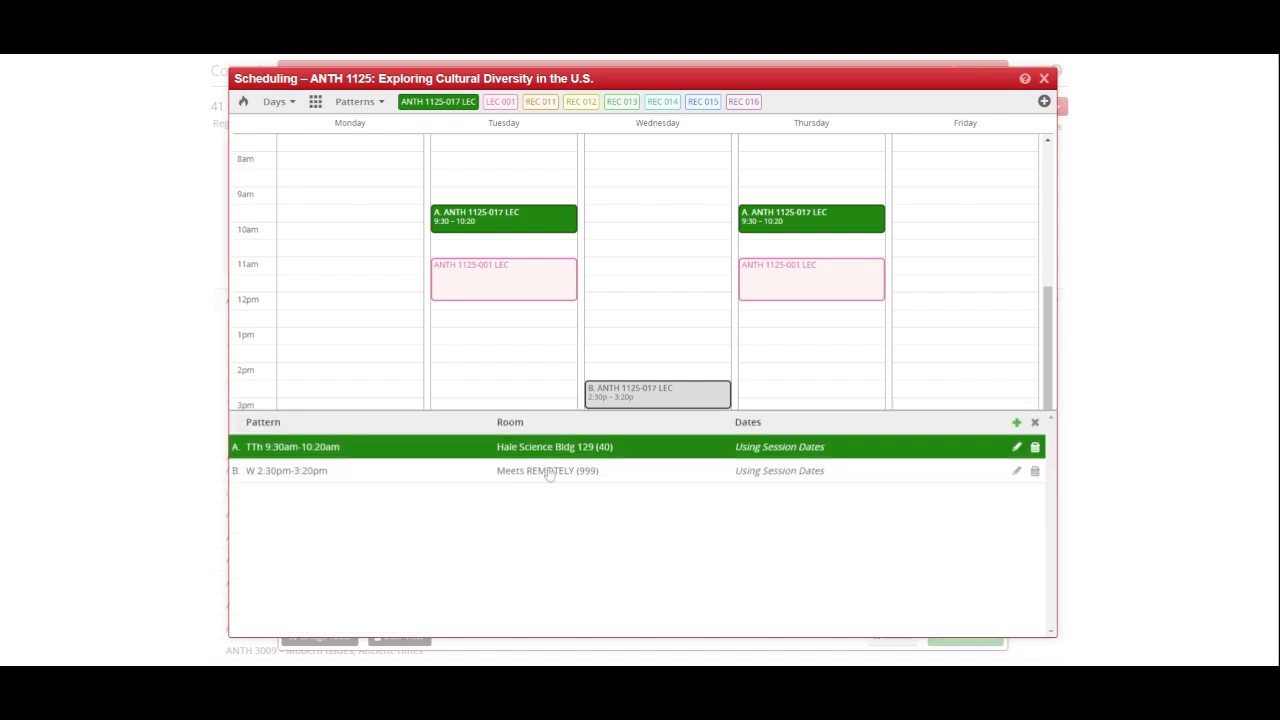
pyautogui.click(1035, 422)
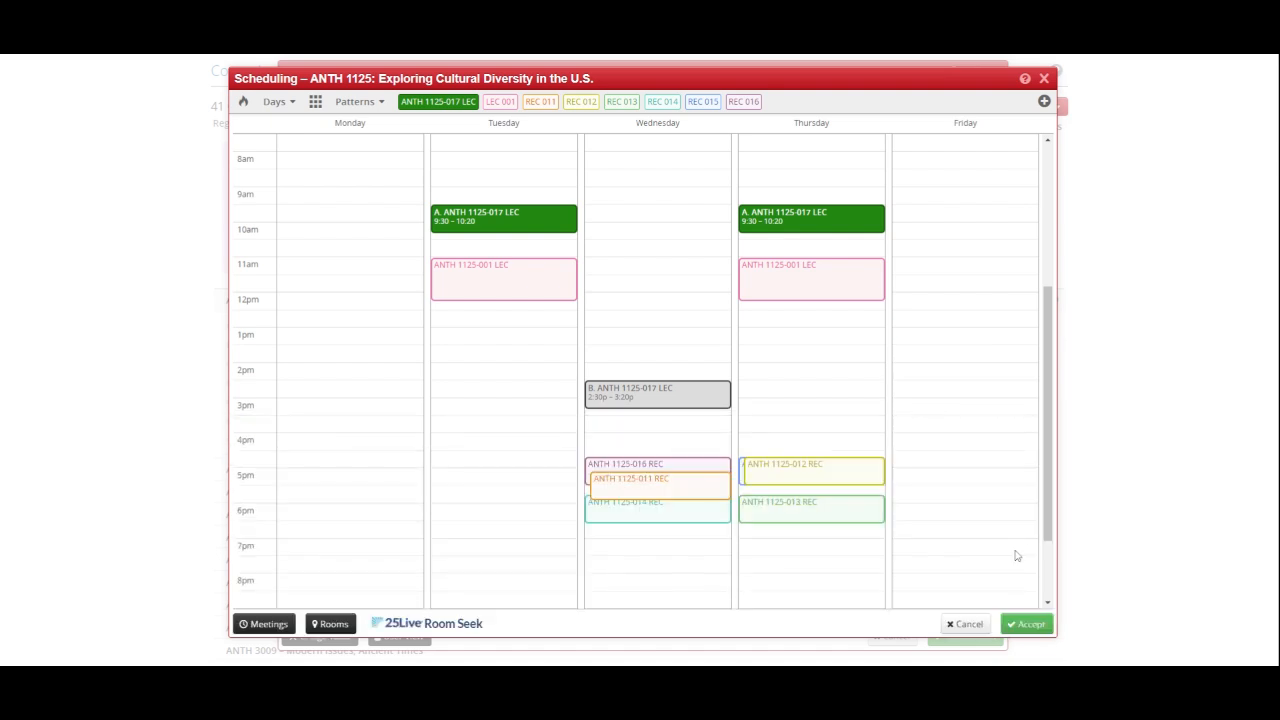
pyautogui.click(1027, 624)
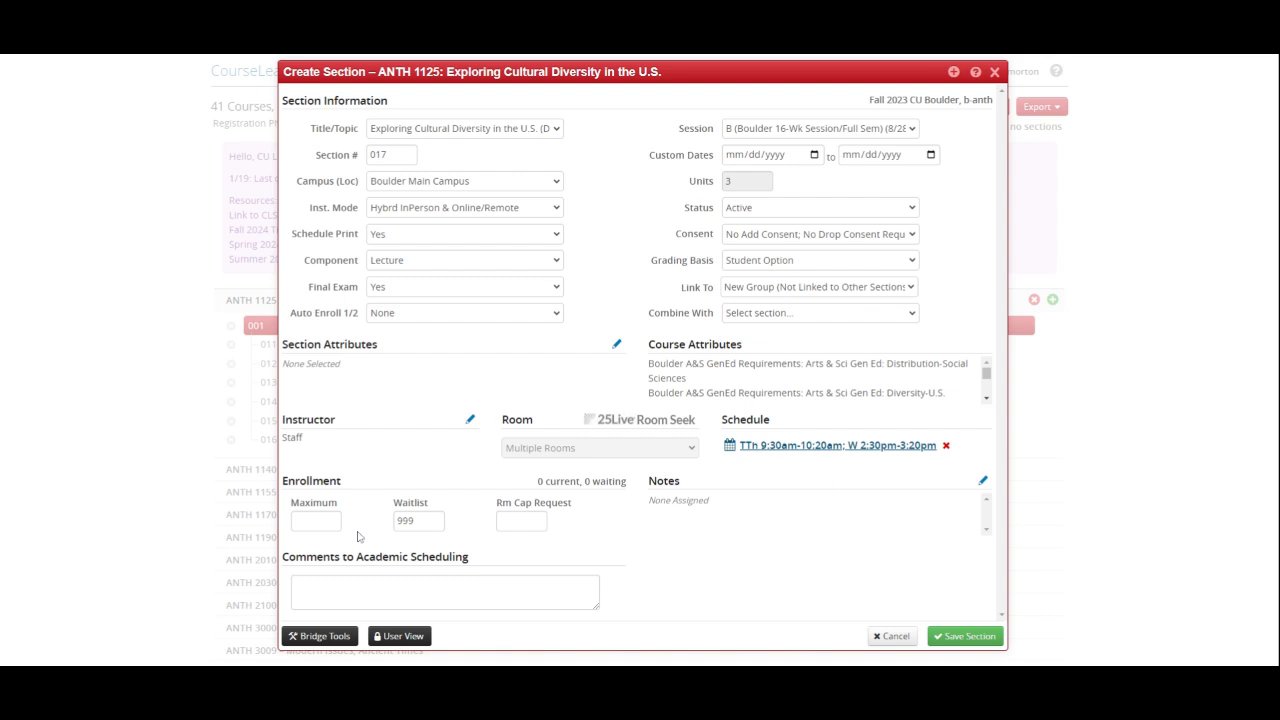
# Step: Set both the maximum enrollment and the room cap request to 20
pyautogui.click(316, 521)
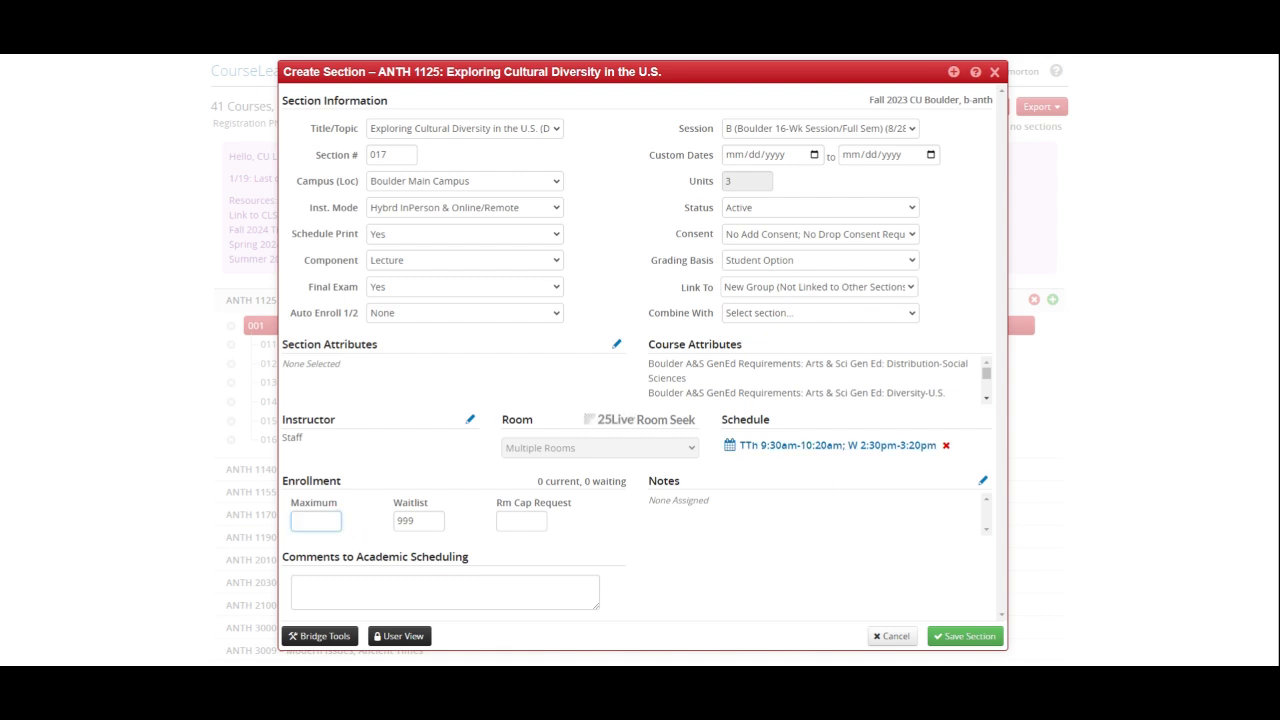
pyautogui.click(505, 521)
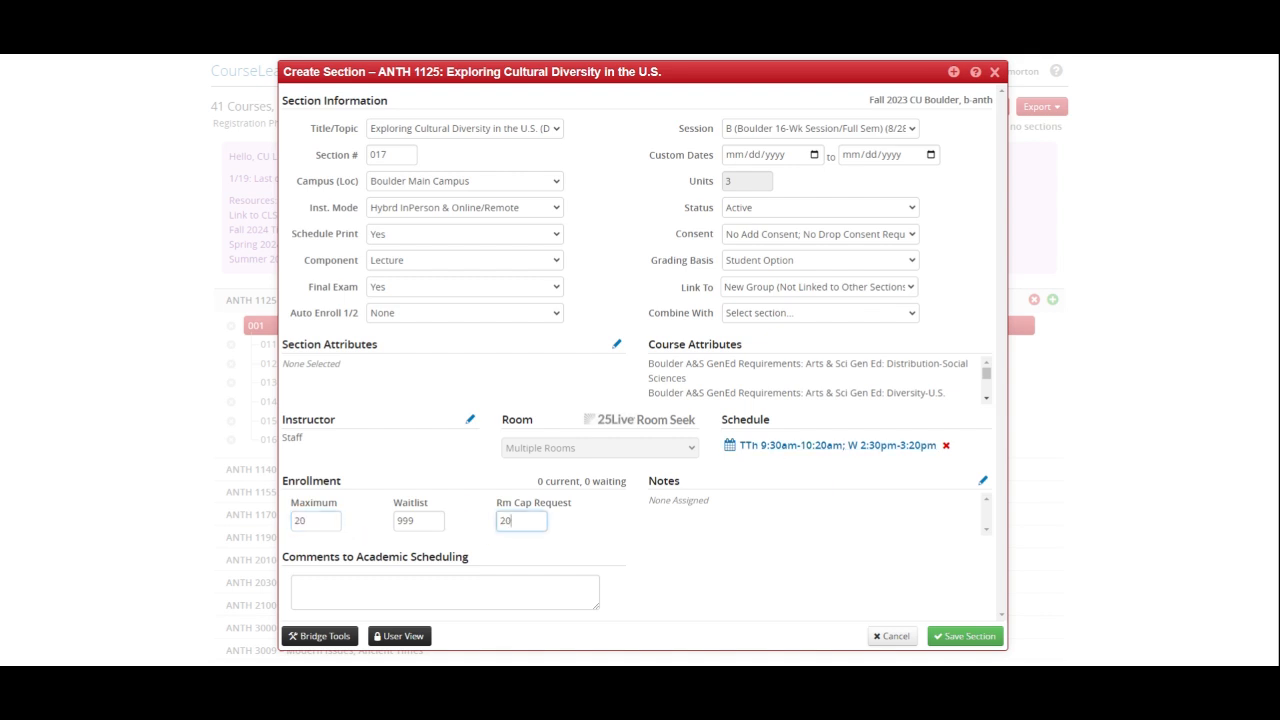
pyautogui.click(818, 553)
# Step: Add note 0183 about combined online and remote instruction to the section, and discard the section without saving
pyautogui.click(984, 482)
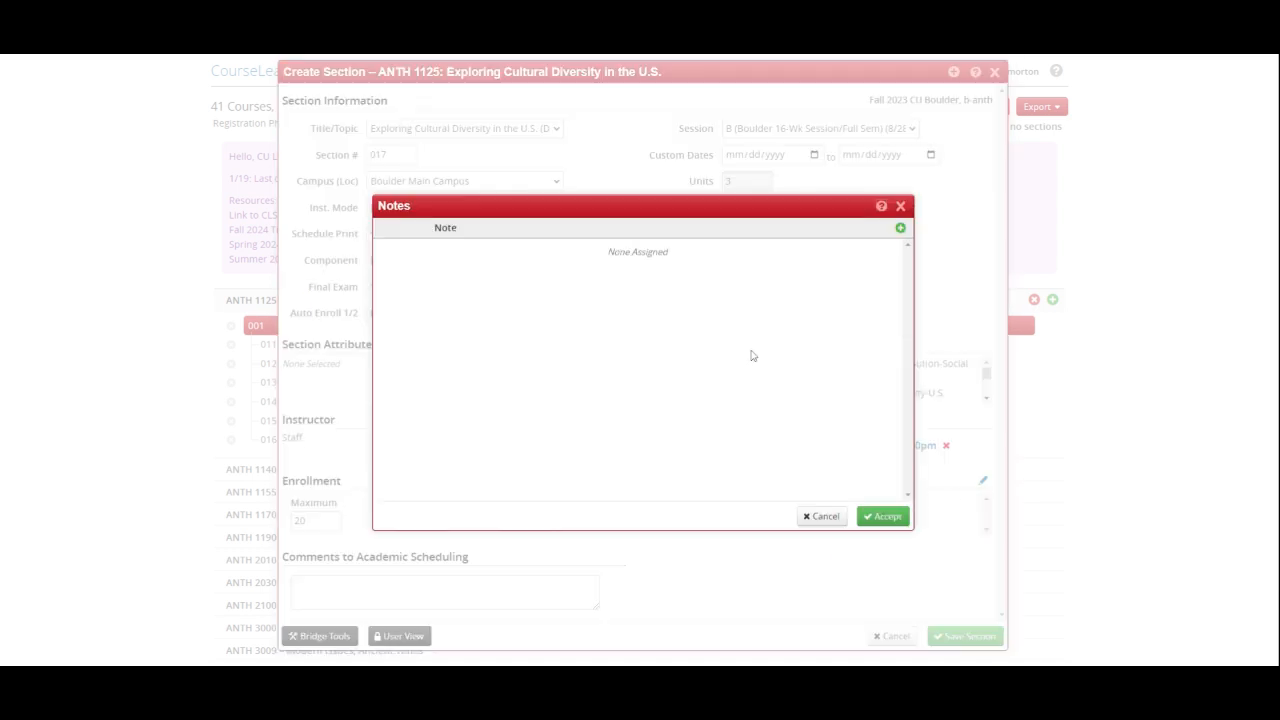
pyautogui.click(900, 229)
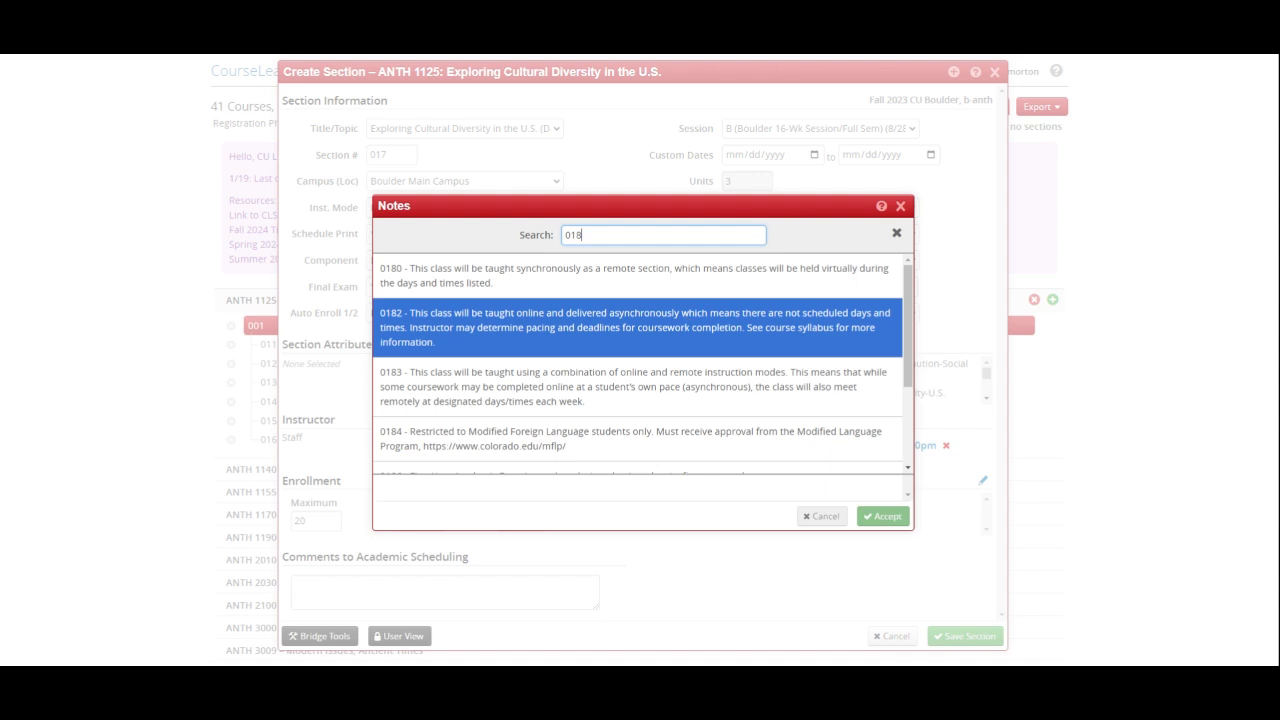
pyautogui.click(679, 366)
pyautogui.click(897, 518)
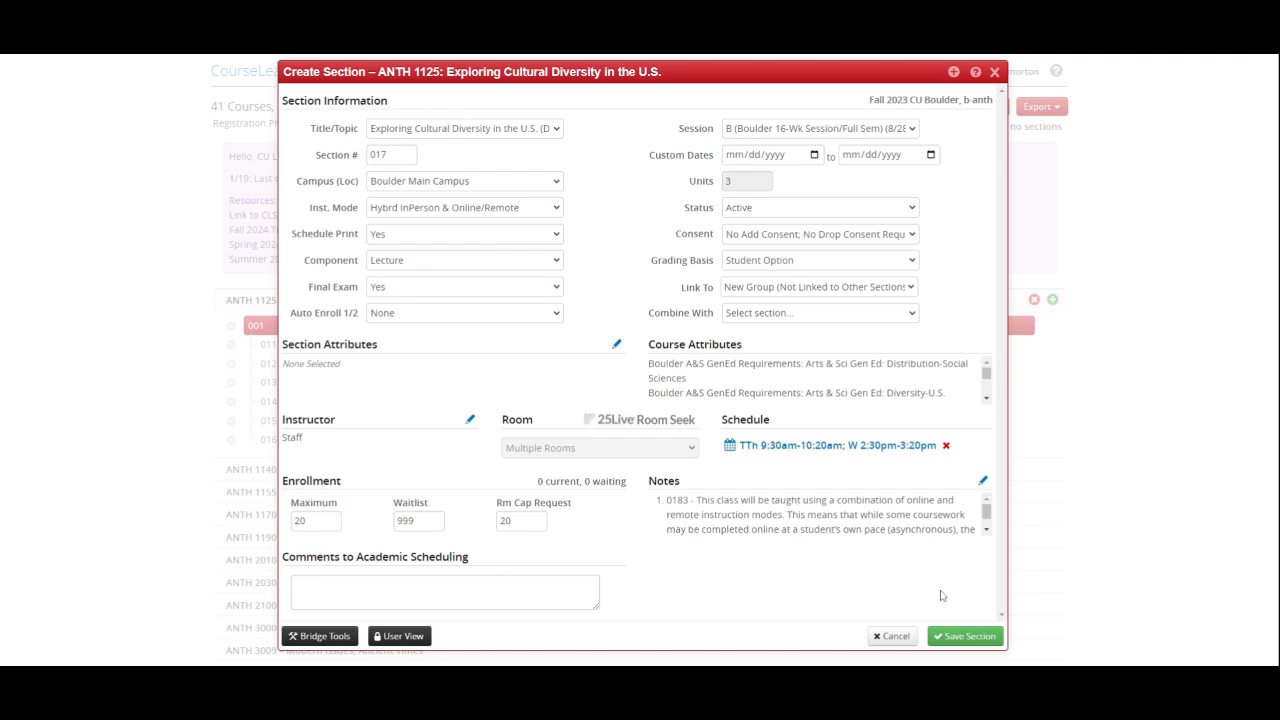
pyautogui.click(893, 636)
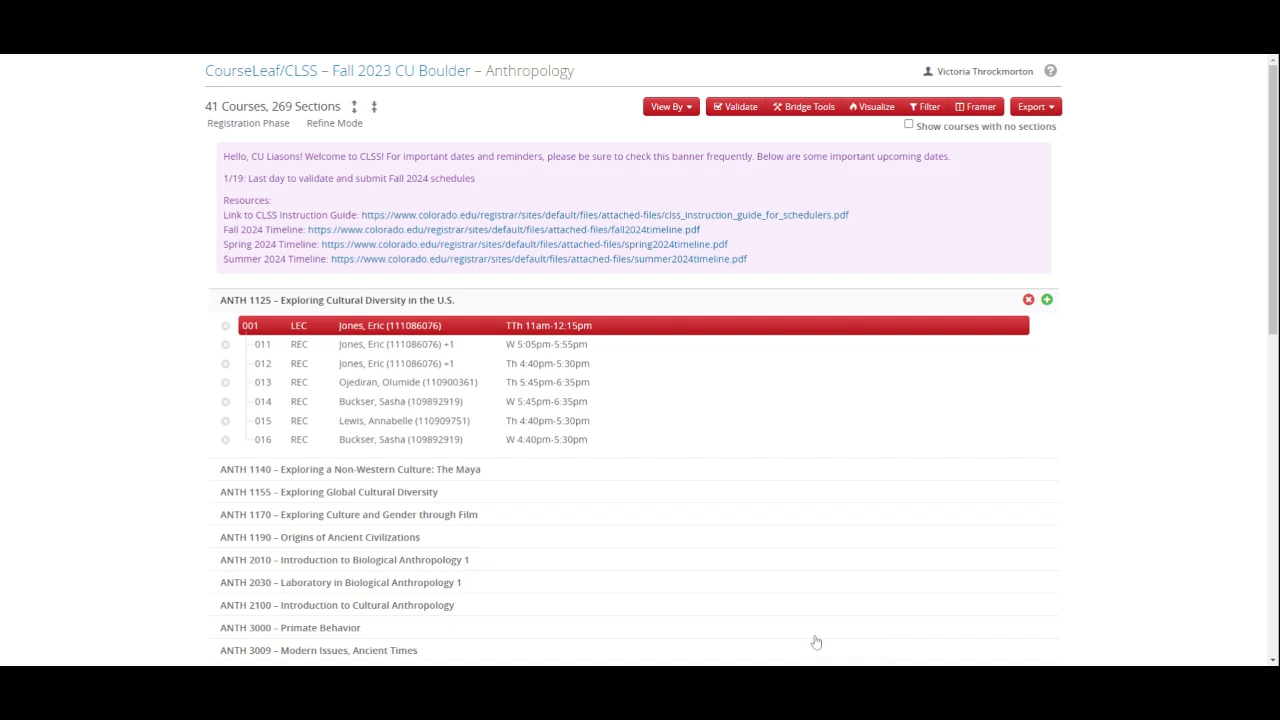
# Step: Start a new ANTH 1125 section with instruction mode Hybrd InPerson & Online/Remote and schedule a Monday 1:25pm-2:15pm meeting
pyautogui.click(1047, 300)
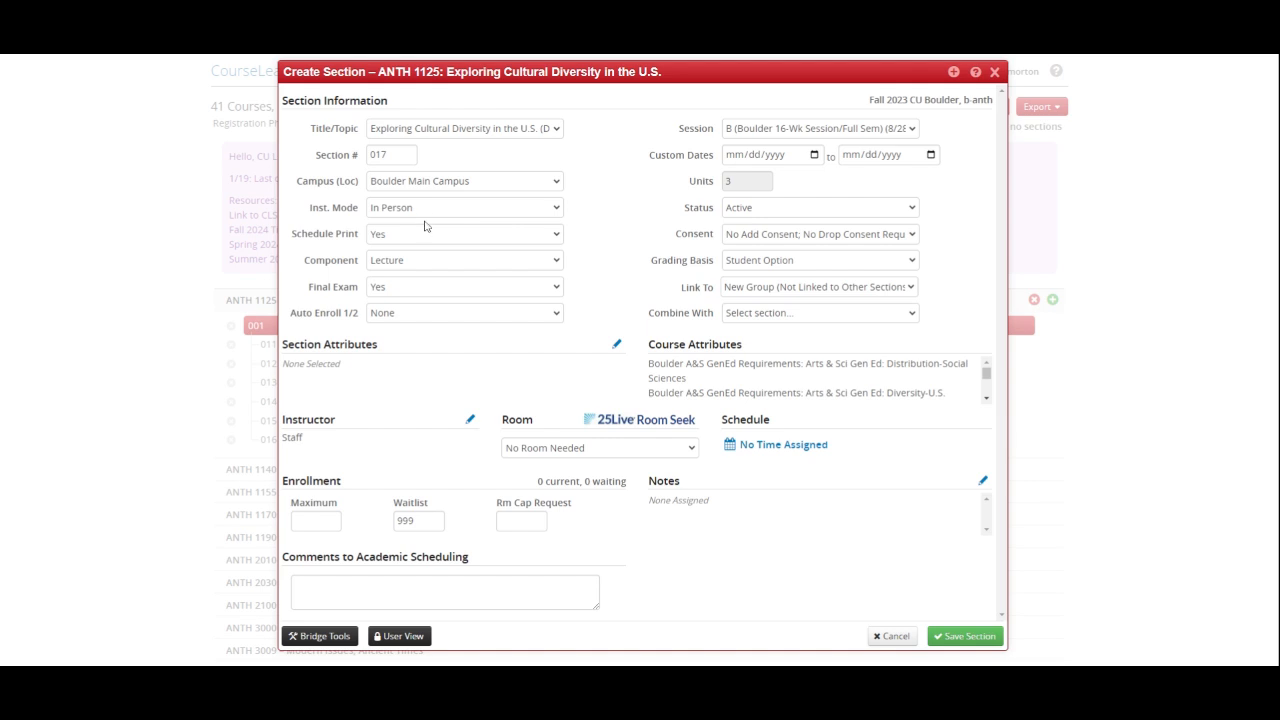
pyautogui.click(424, 226)
pyautogui.click(785, 445)
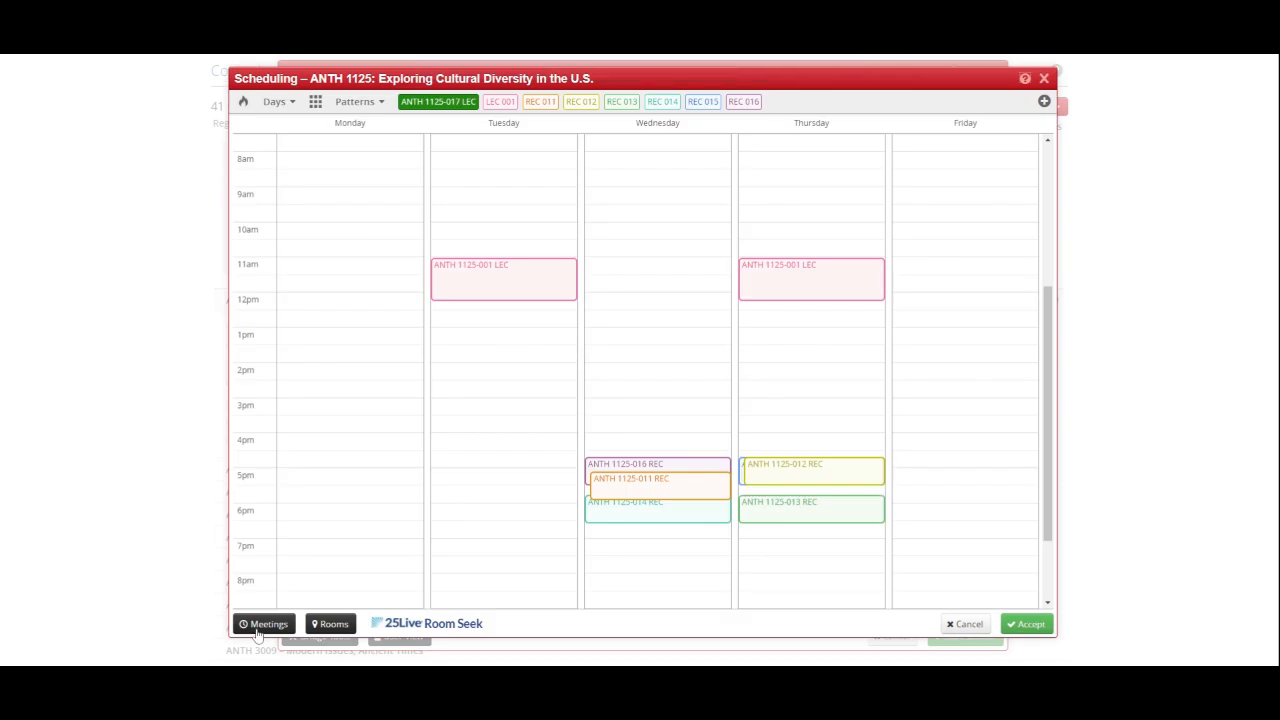
pyautogui.click(350, 358)
# Step: Add a second, Does Not Meet pattern to the section's meetings with the room On Line LINE (999)
pyautogui.click(281, 626)
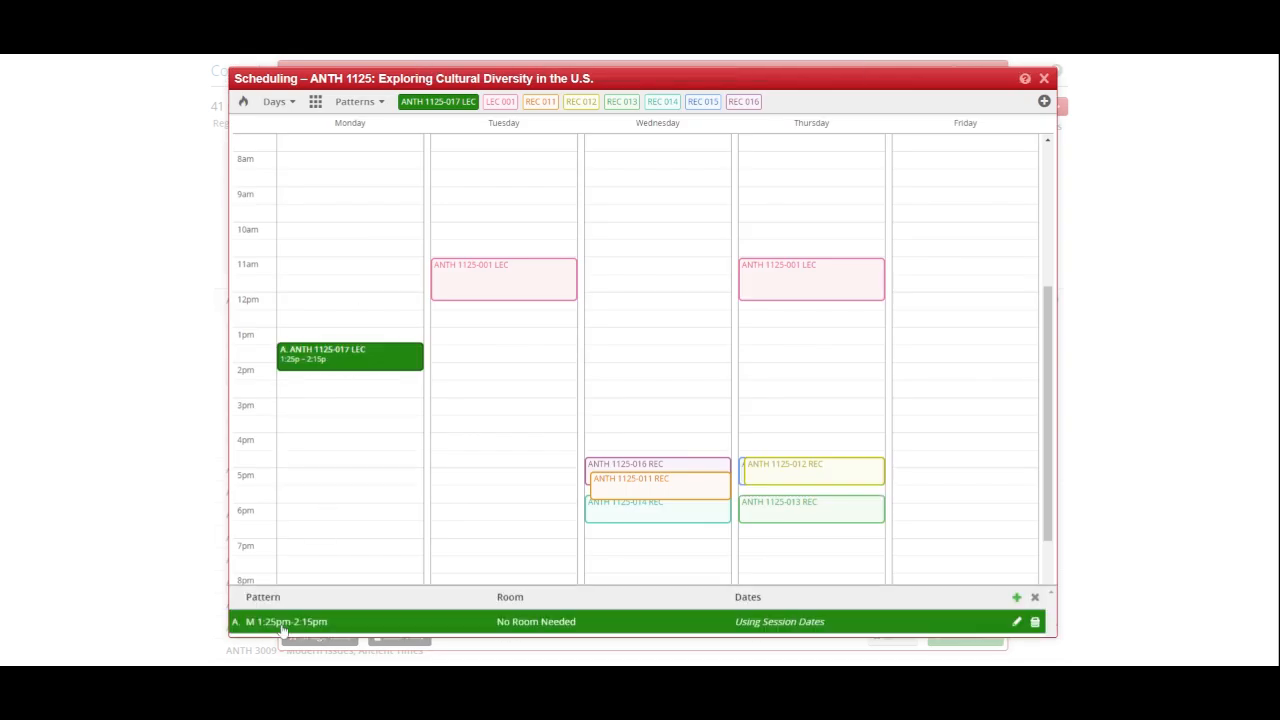
pyautogui.click(1016, 422)
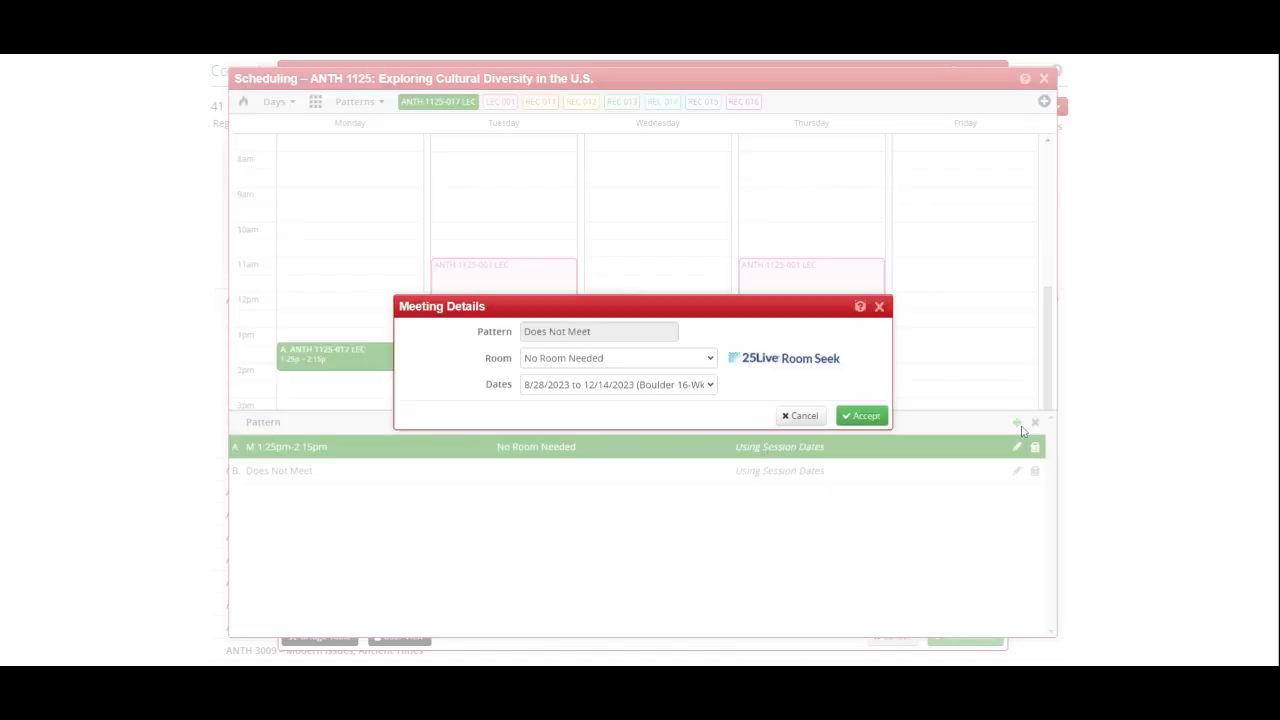
pyautogui.click(623, 366)
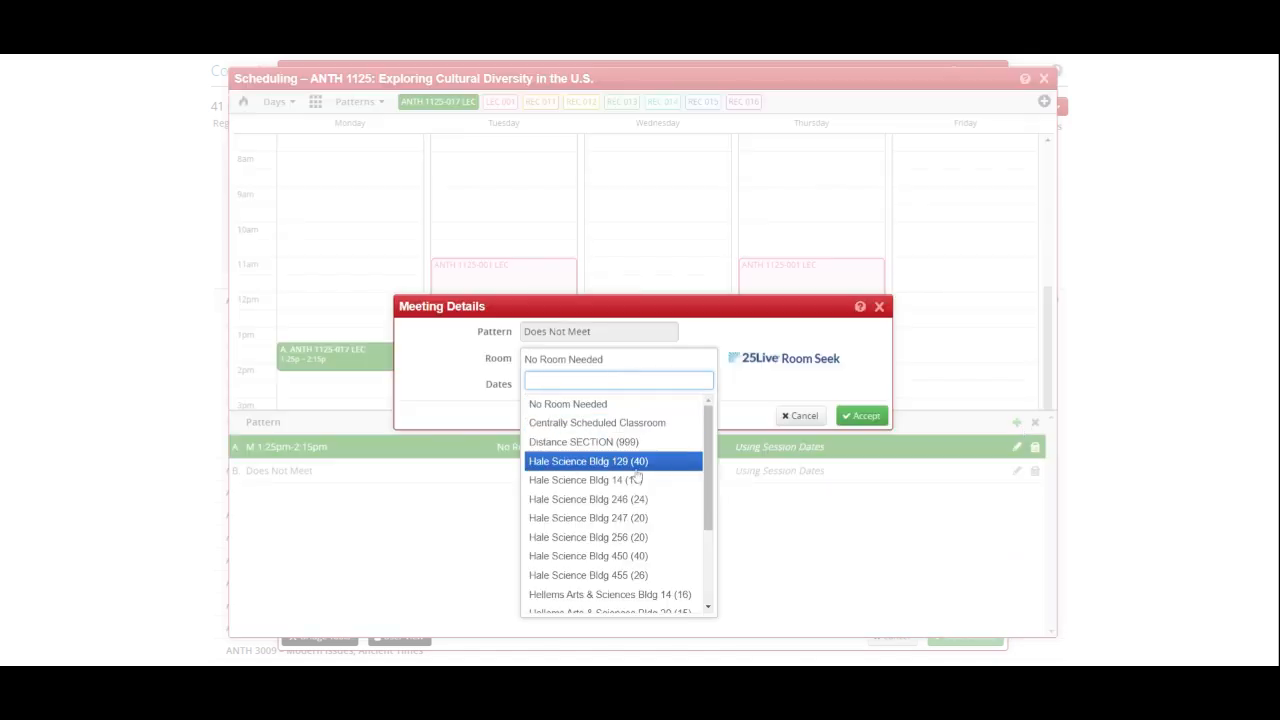
pyautogui.scroll(-3, 638, 480)
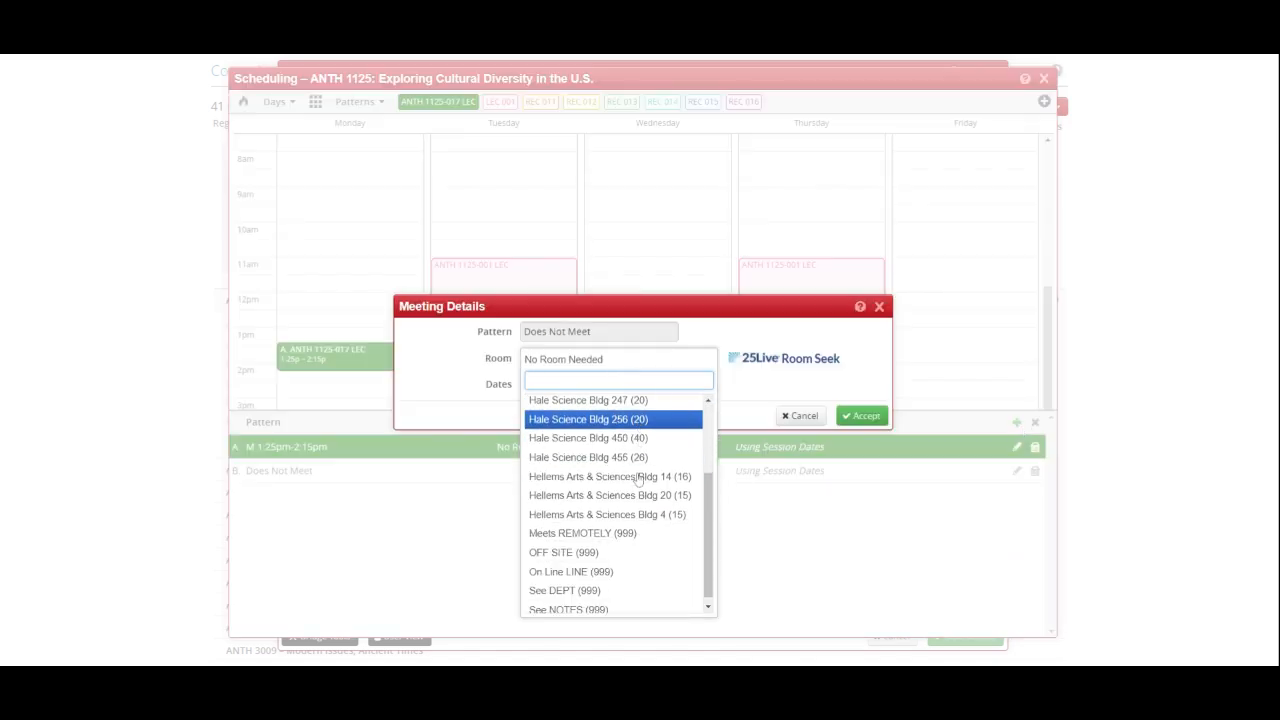
pyautogui.click(646, 565)
pyautogui.click(864, 417)
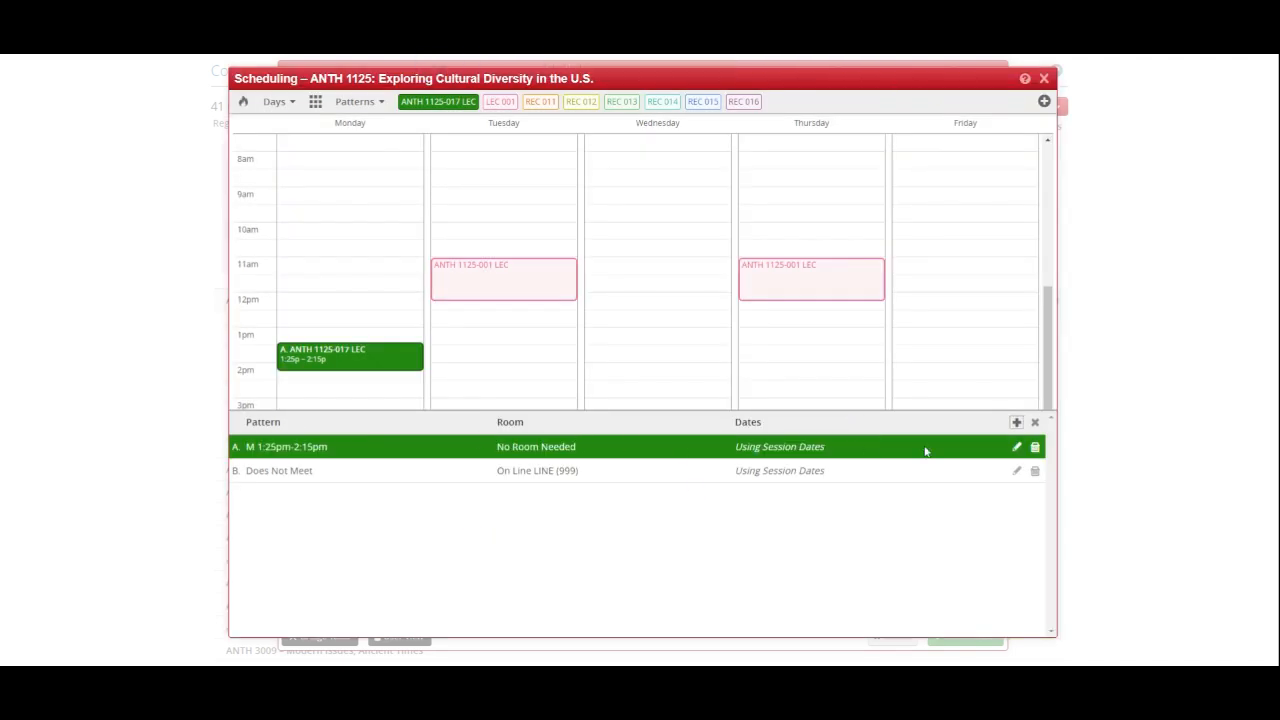
# Step: Assign the room Hale Science Bldg 14 (10) to the Monday meeting in the schedule, and discard the section without saving
pyautogui.click(1017, 447)
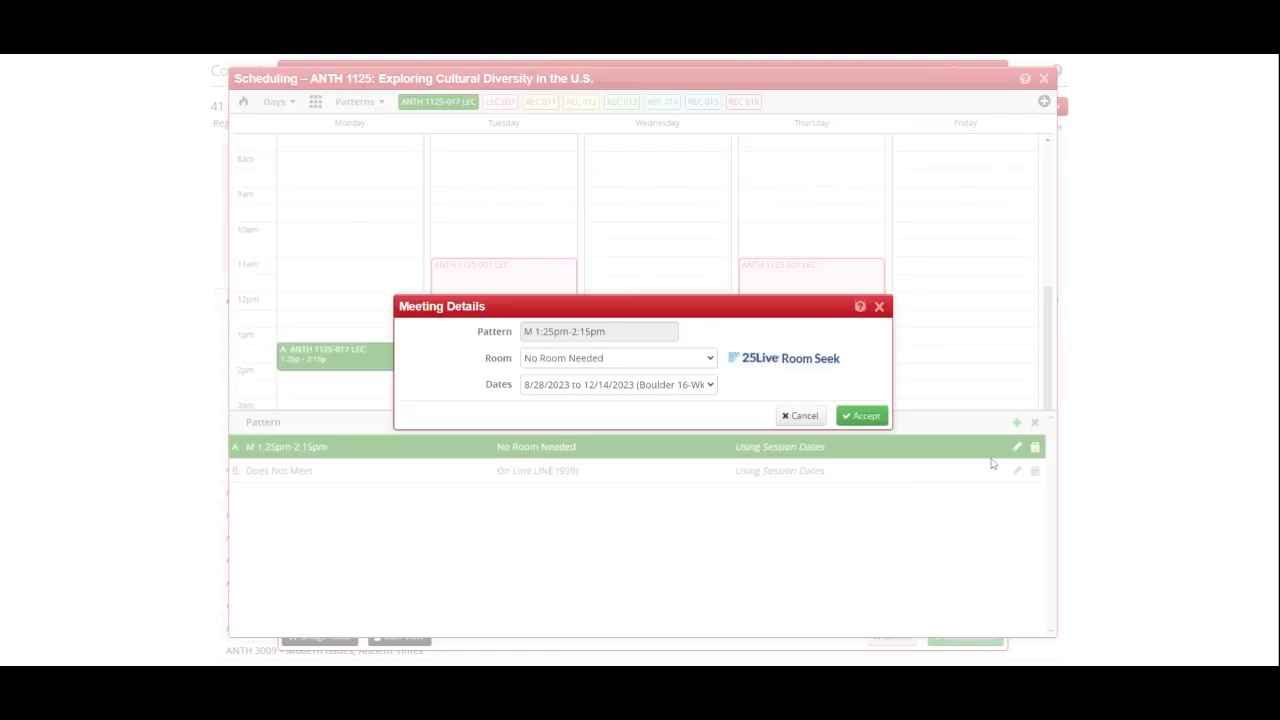
pyautogui.click(588, 358)
pyautogui.click(630, 481)
pyautogui.click(860, 419)
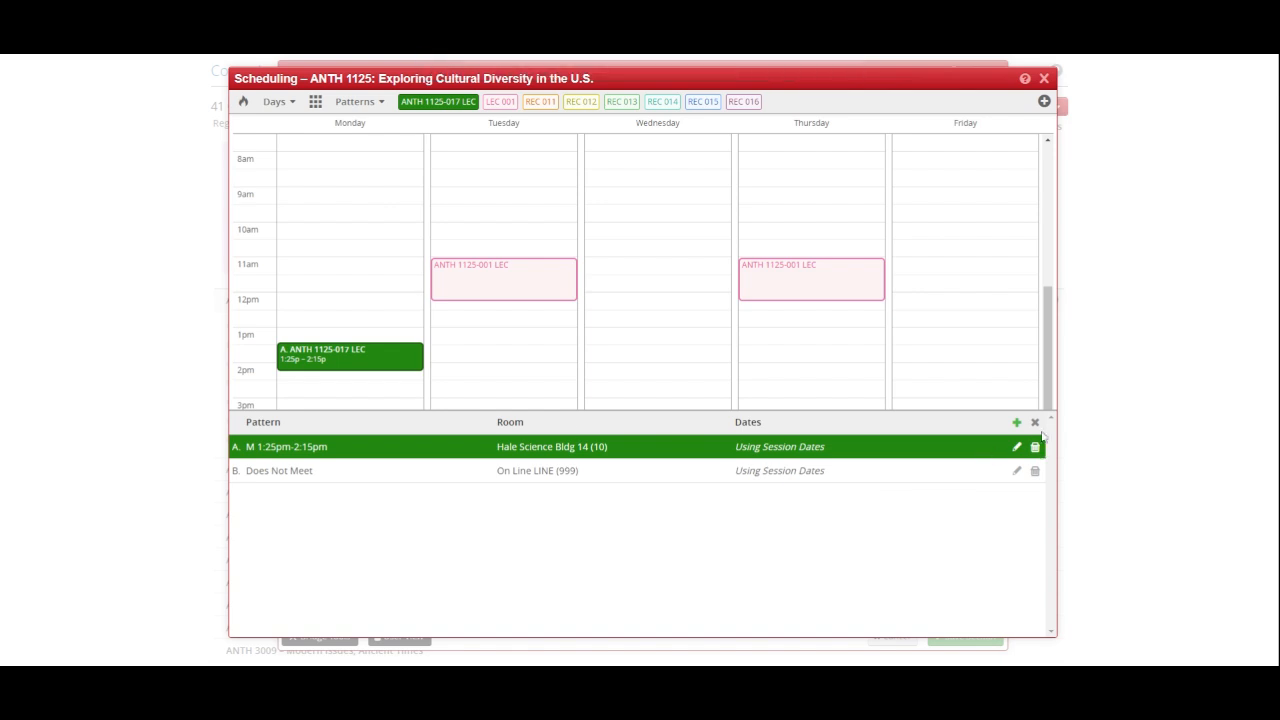
pyautogui.click(1035, 423)
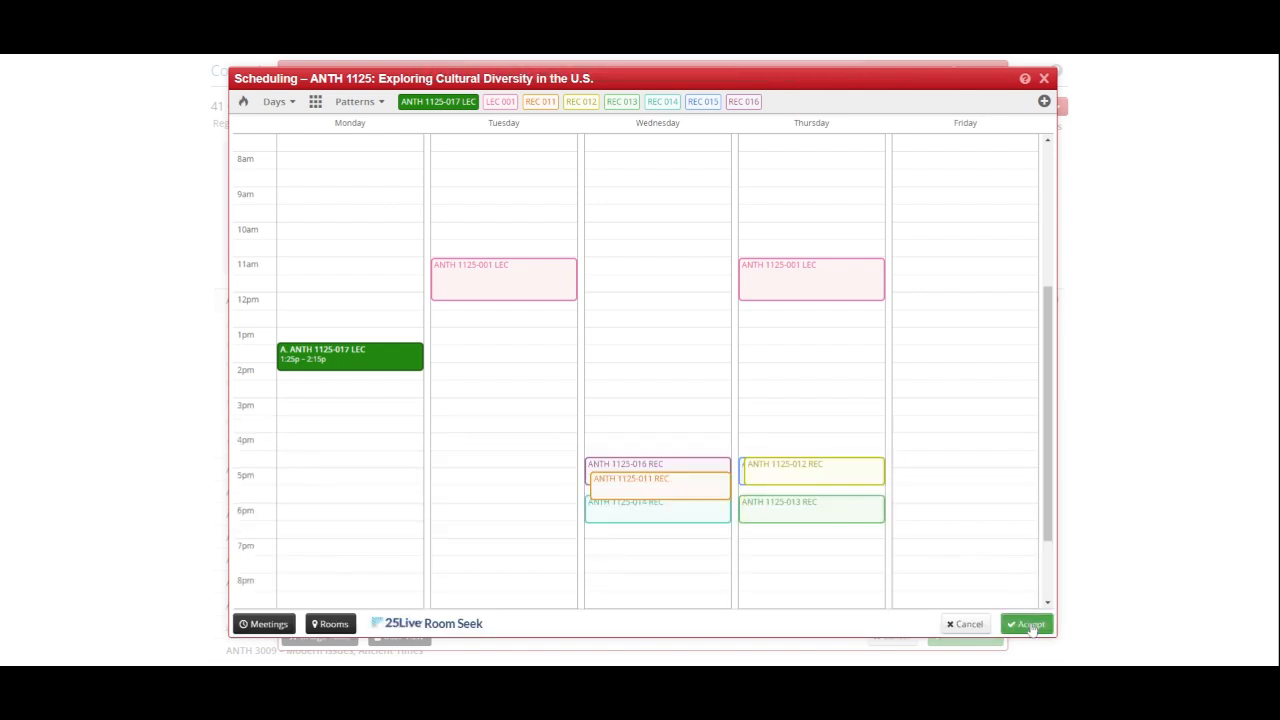
pyautogui.click(1022, 622)
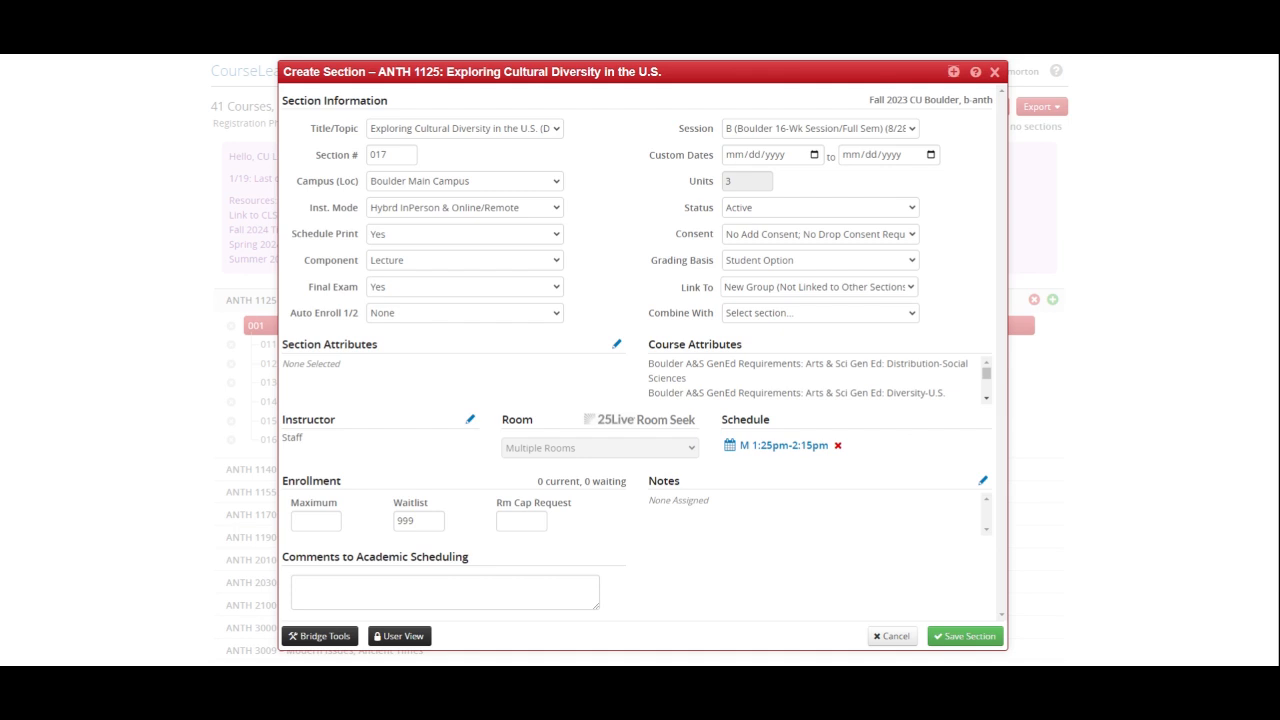
pyautogui.click(892, 636)
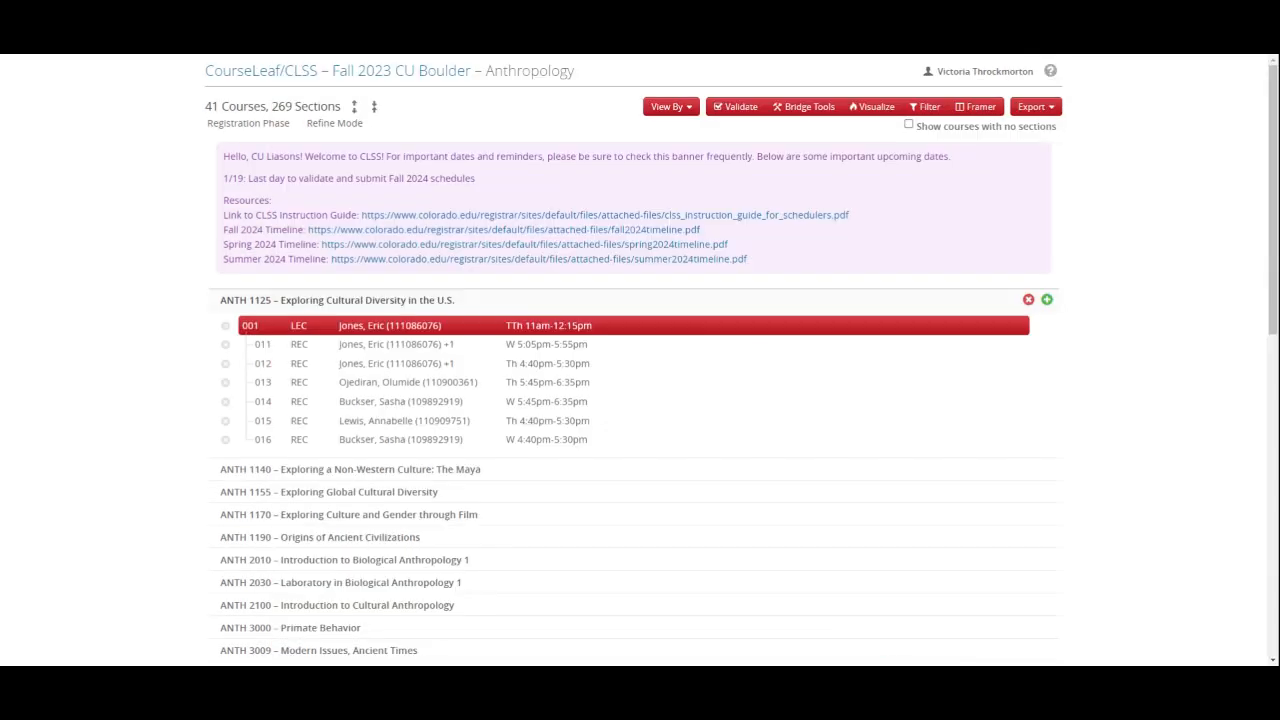